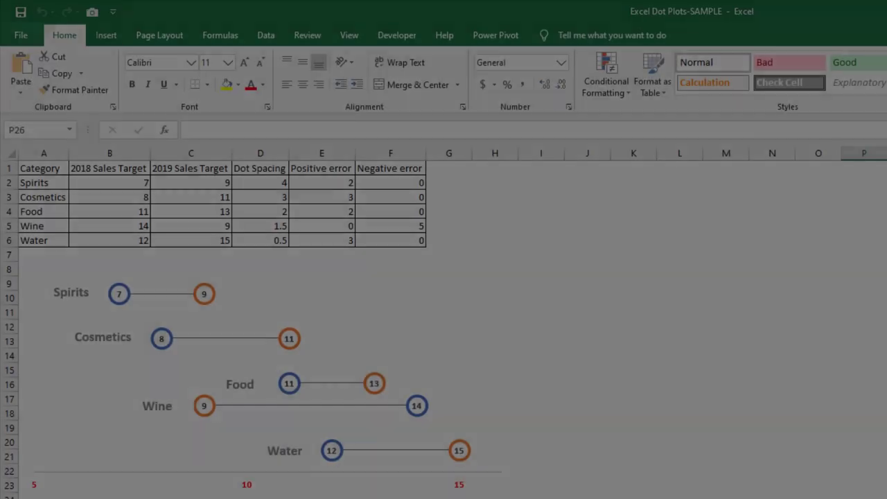
Step: Enter 11 as the Spirits 2019 target in C2 and 15 as the Food 2019 target in C4
key(Home)
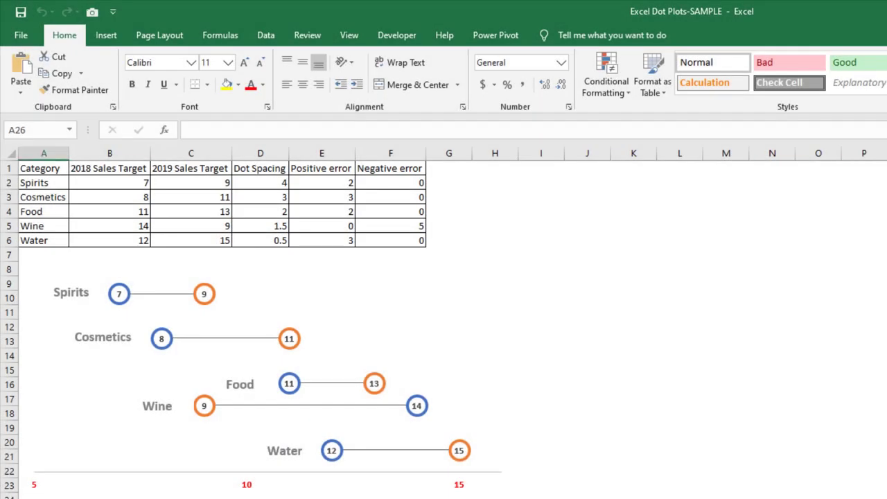
click(211, 182)
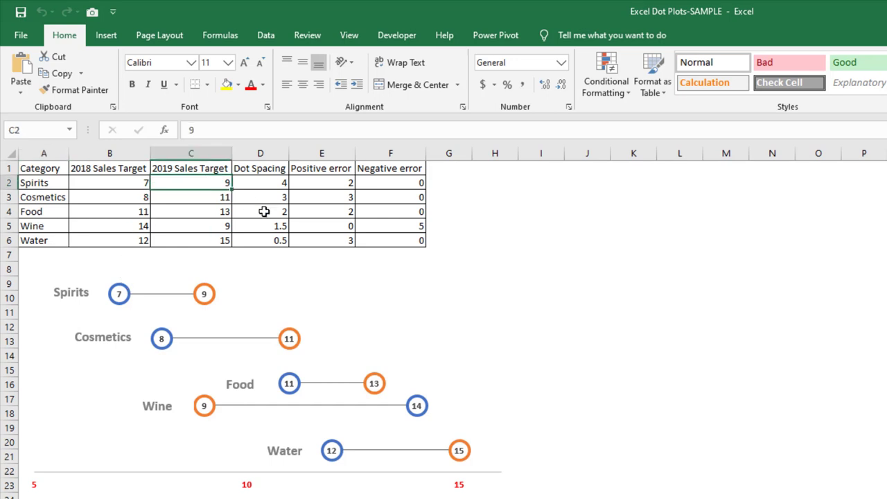
text(11)
key(Return)
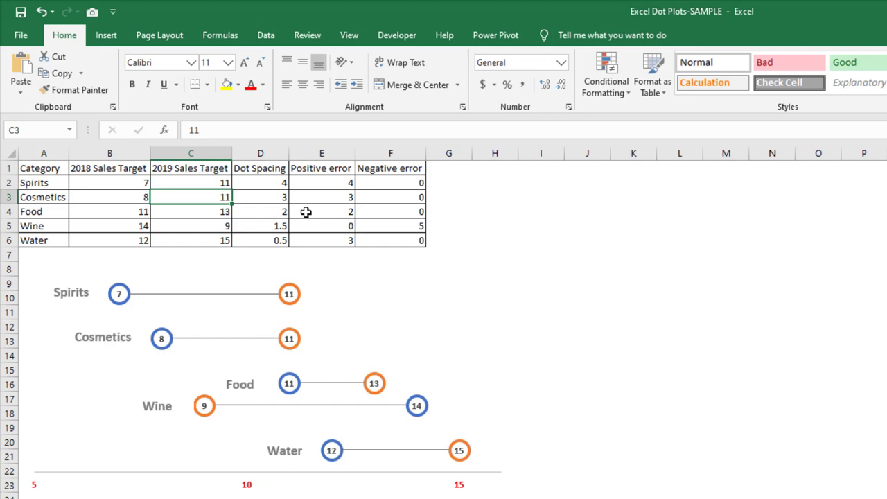
click(137, 200)
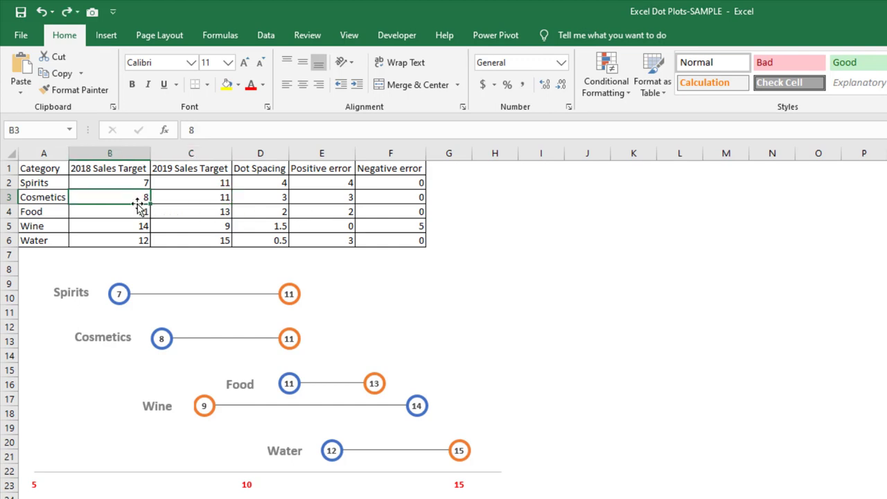
click(221, 211)
text(1)
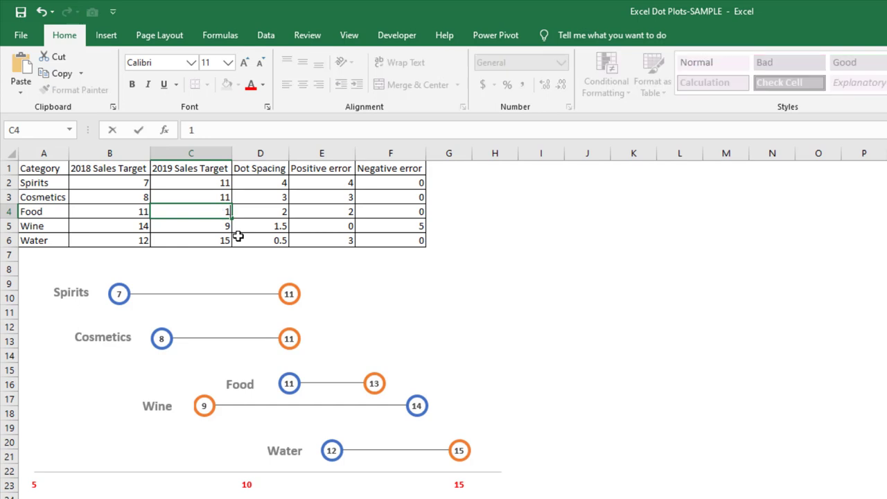
text(5)
key(Return)
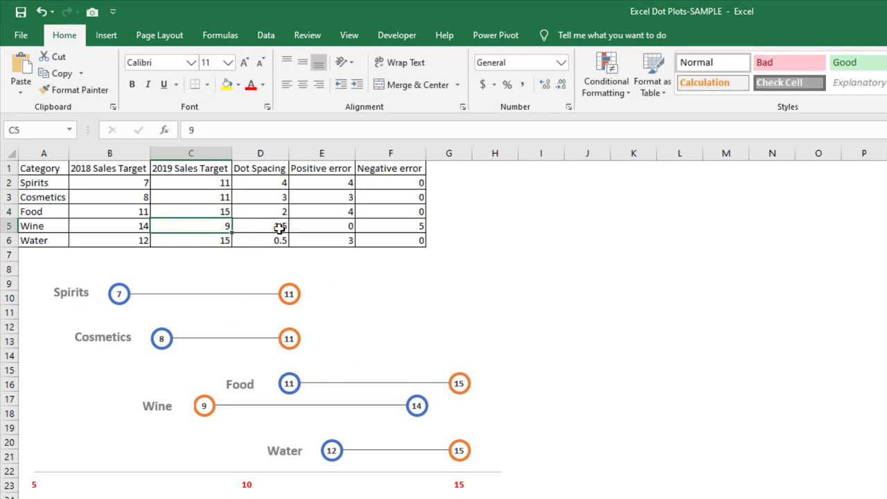
Step: Enter 14 as the Cosmetics 2019 target in C3
key(Down)
key(Right)
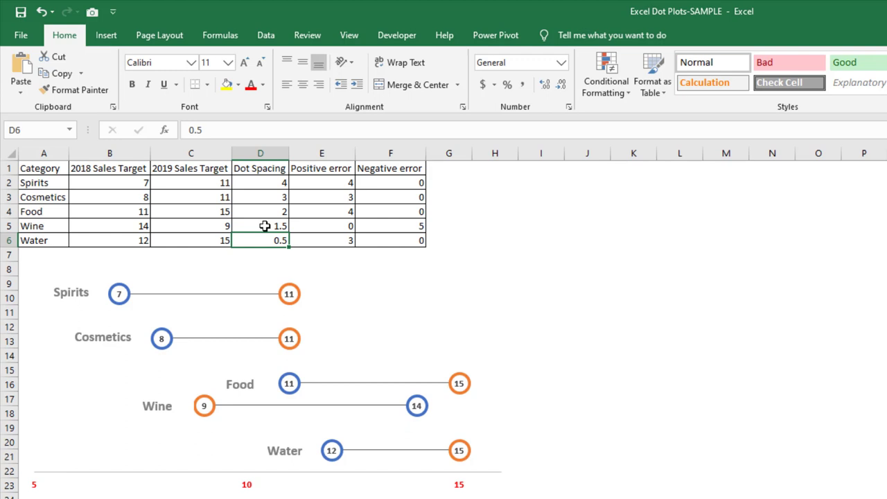
key(Left)
key(Down)
key(Left)
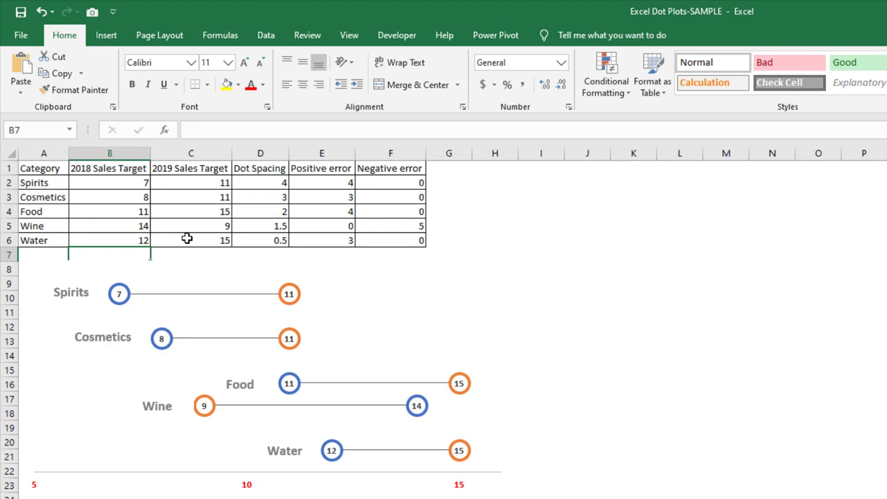
click(212, 197)
text(14)
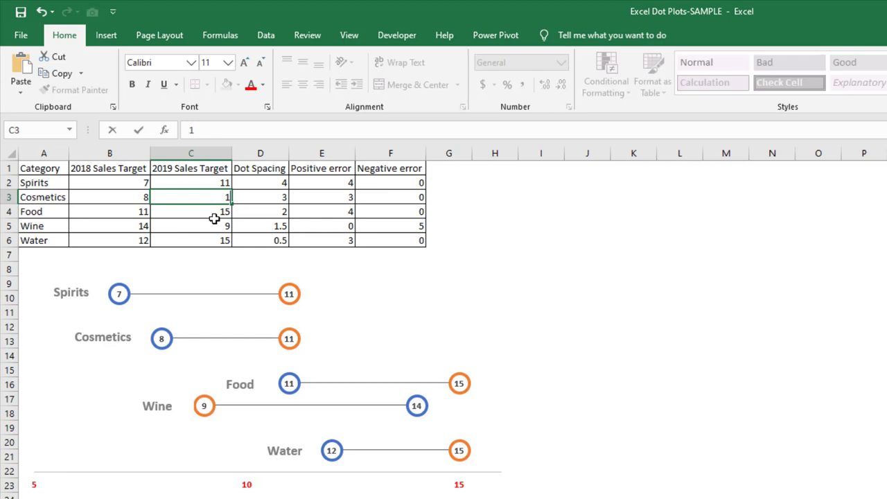
key(Return)
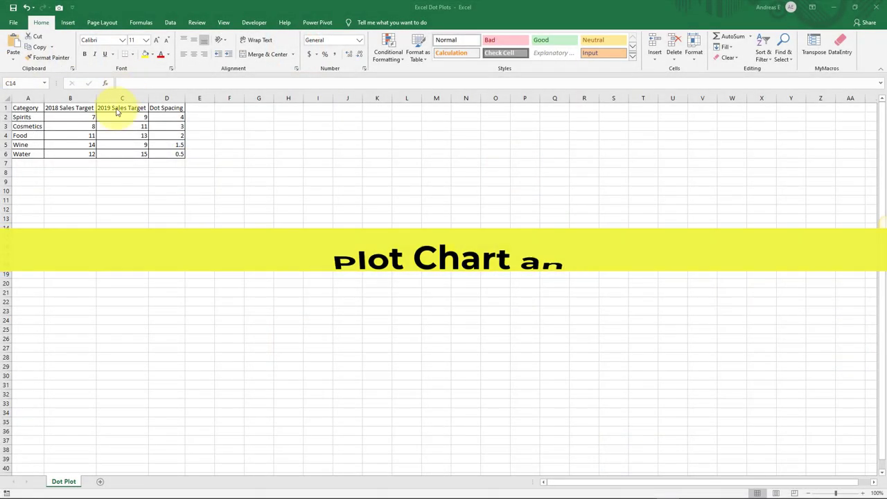
Step: Select the empty cell A7 just below the data table
click(24, 163)
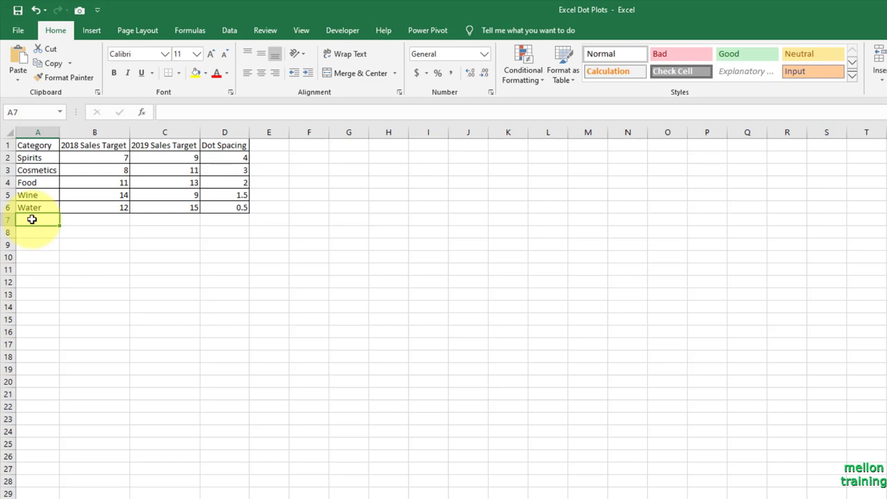
Step: Insert a plain scatter chart from B1:B6 and D1:D6
drag(104, 144, 105, 202)
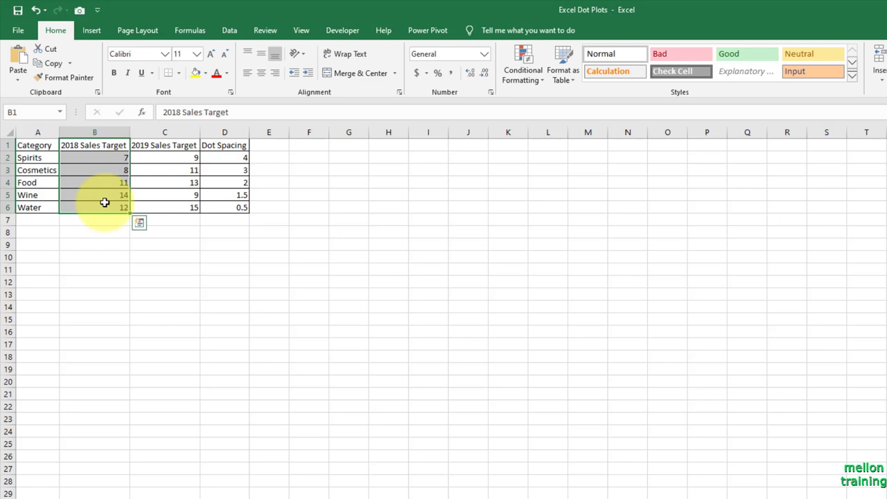
key(ctrl)
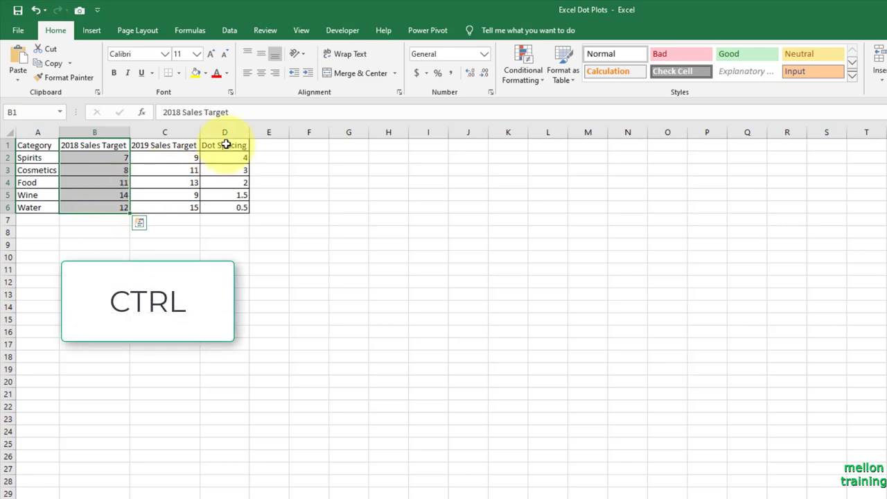
drag(224, 145, 232, 206)
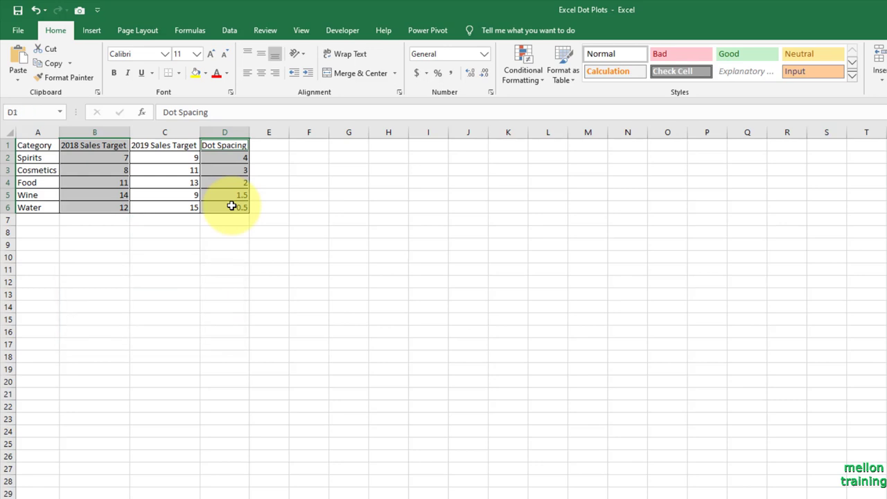
click(90, 30)
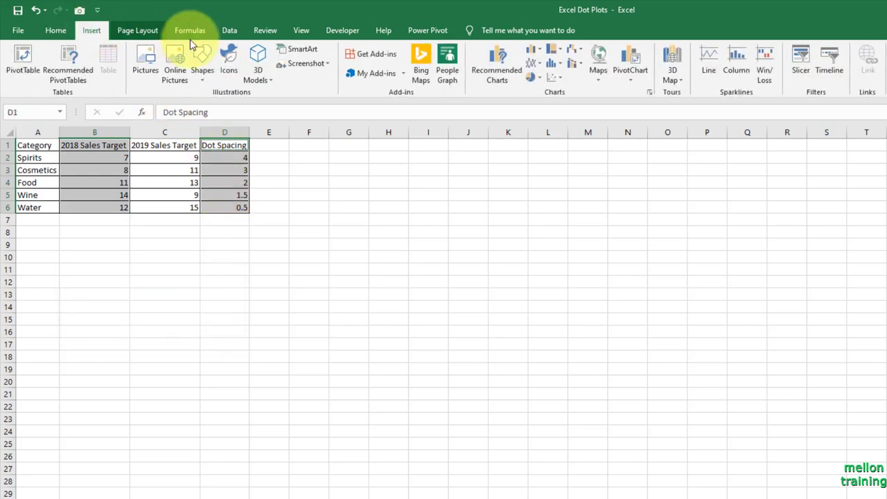
click(561, 78)
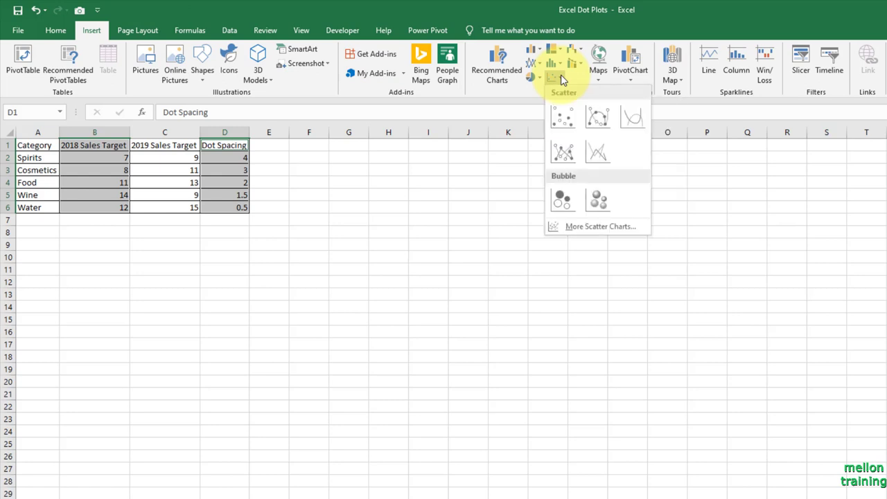
click(566, 112)
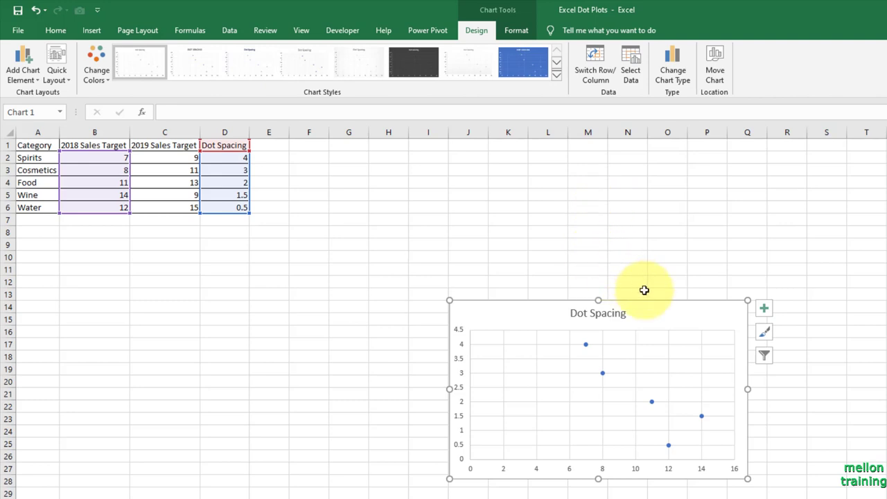
Step: Move the chart under the data table and enlarge it to fill that area
drag(646, 303, 216, 222)
drag(317, 396, 488, 479)
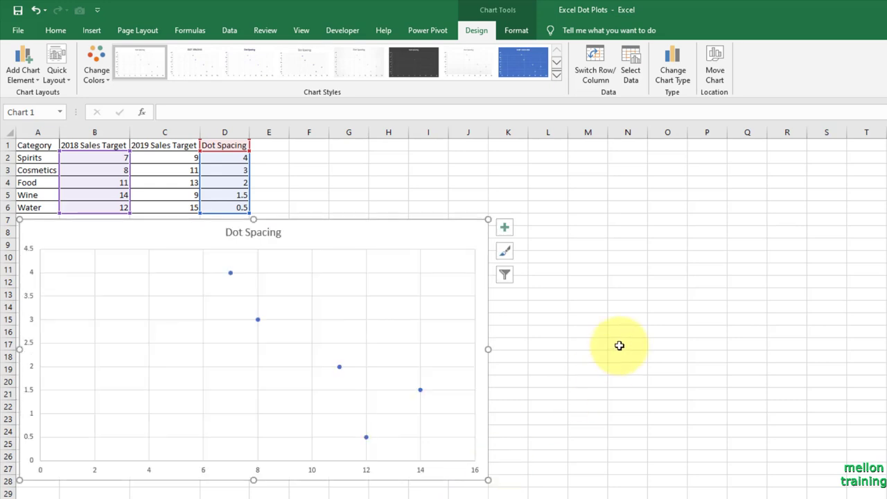
click(619, 345)
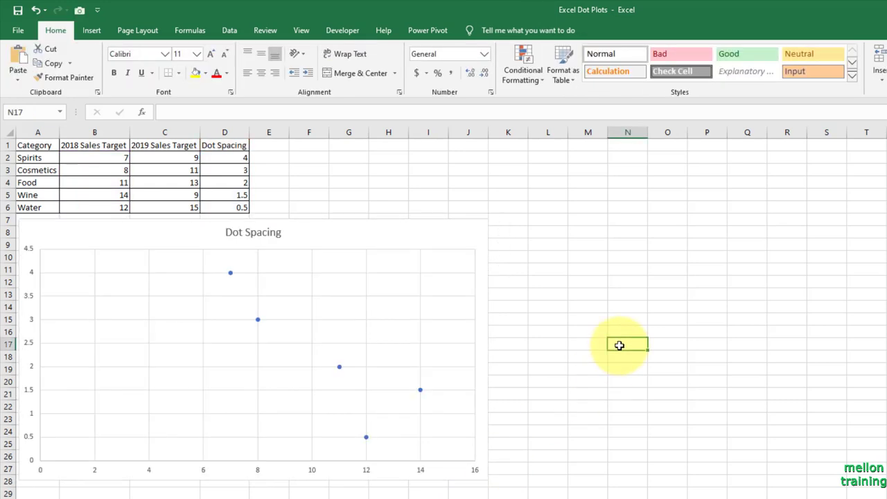
Step: Rename the existing chart series to the '2018 Sales Target' heading
right_click(324, 238)
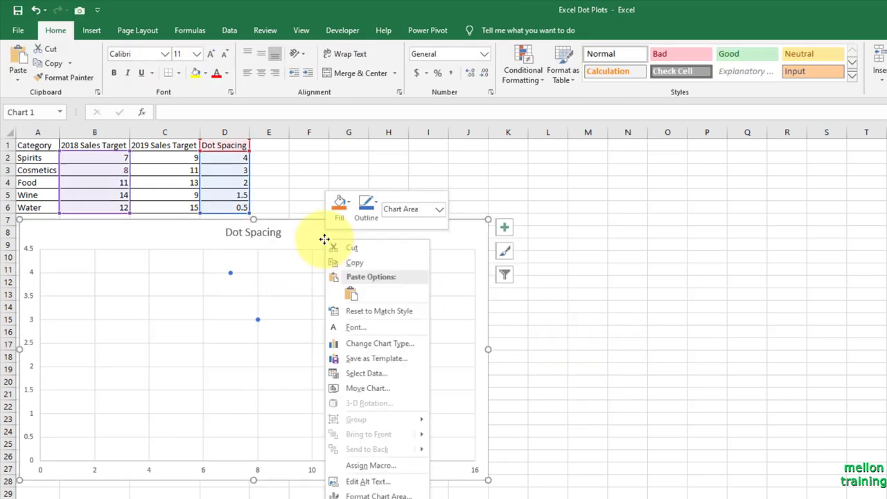
click(414, 379)
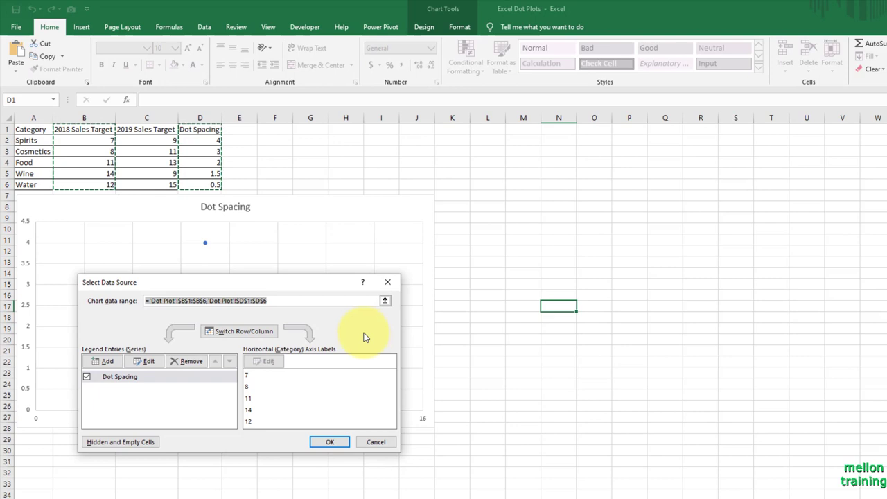
click(148, 363)
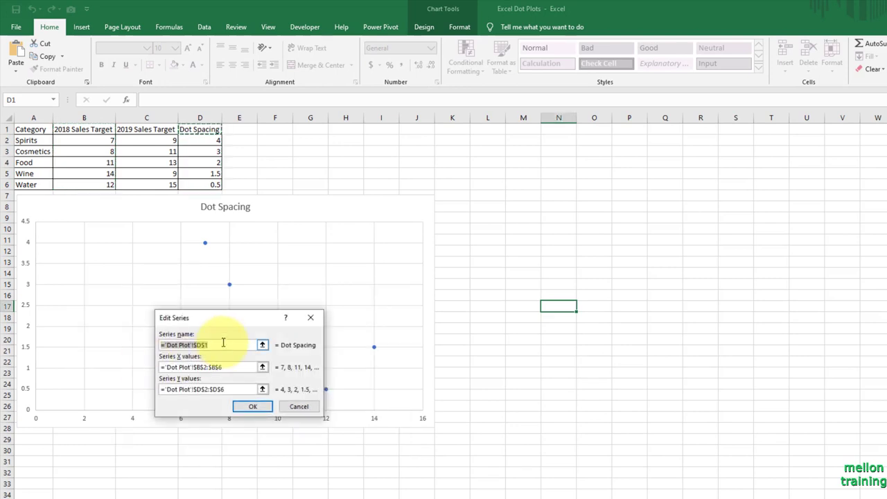
click(87, 129)
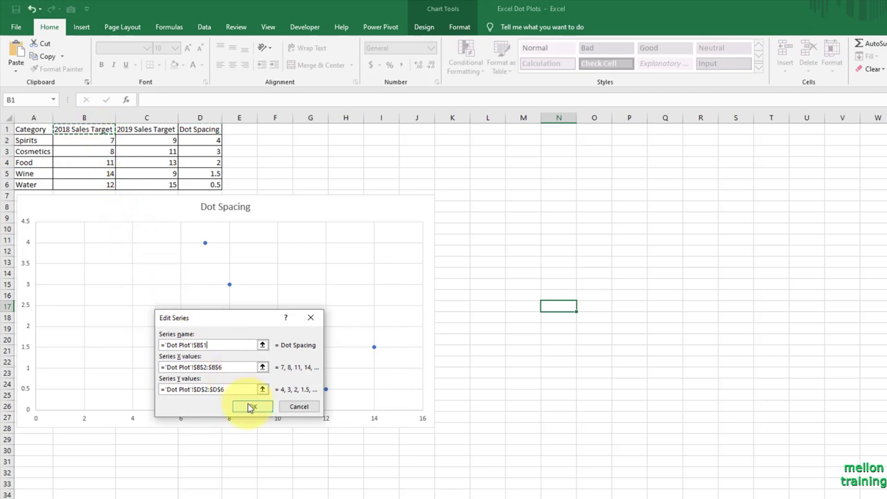
click(251, 408)
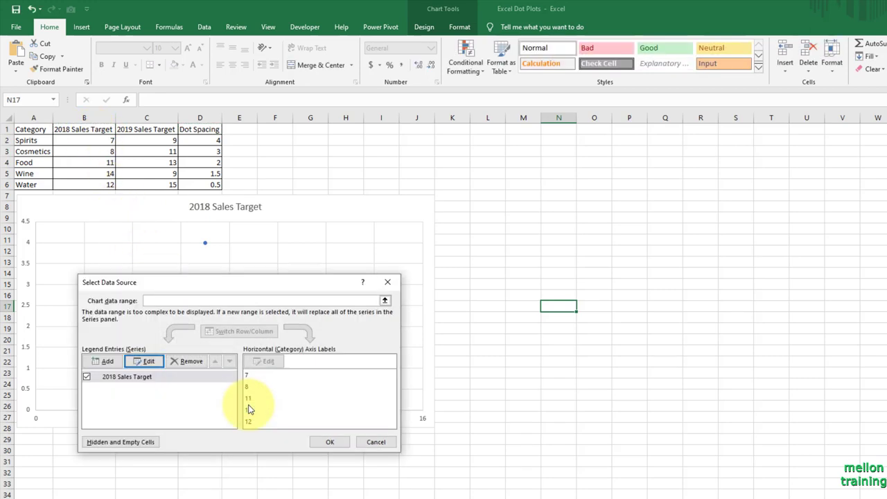
Step: Add a '2019 Sales Target' series using the 2019 targets C2:C6 as X values
click(108, 362)
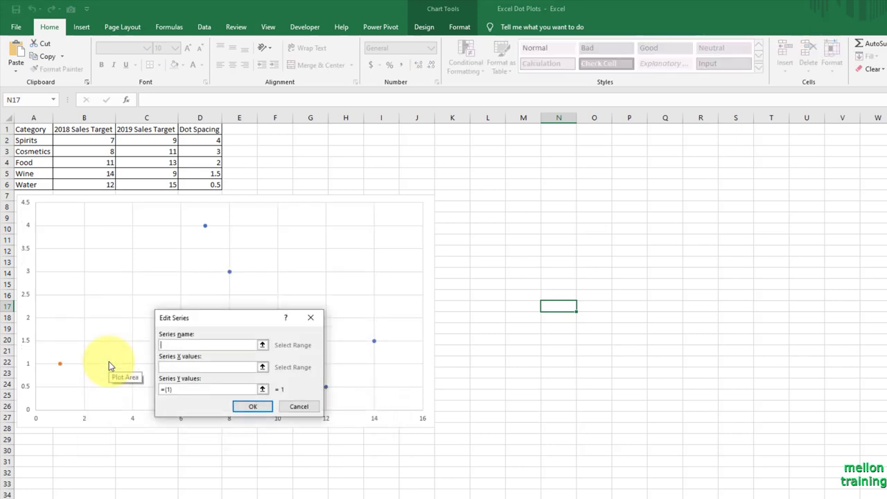
click(262, 344)
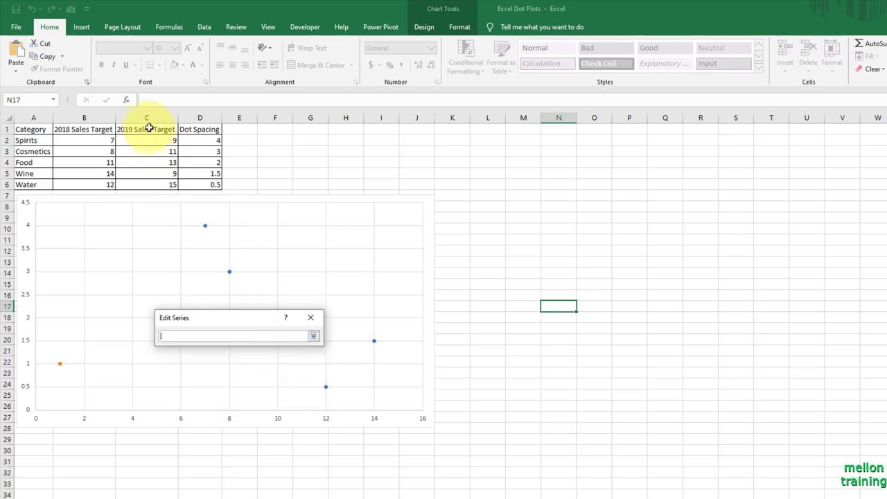
click(148, 129)
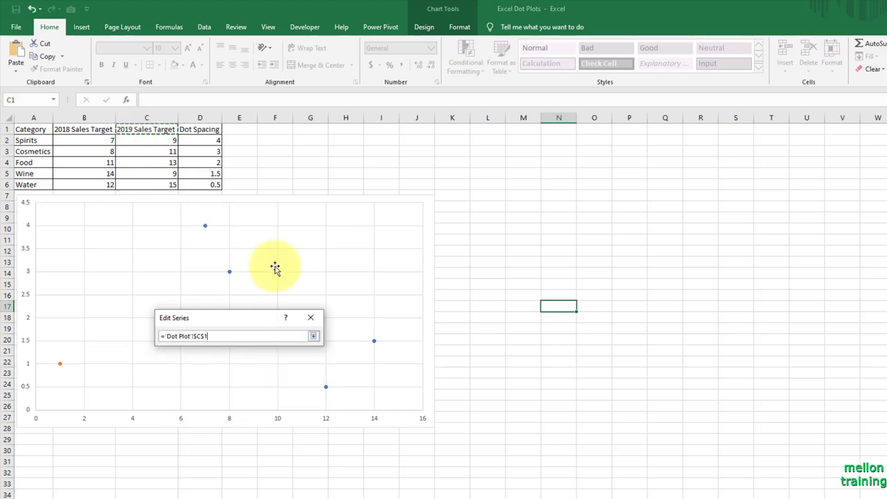
click(314, 336)
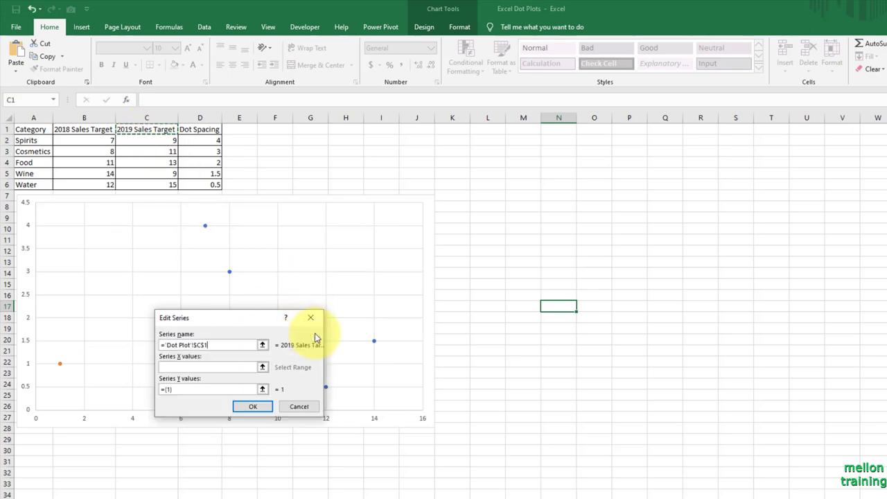
key(Tab)
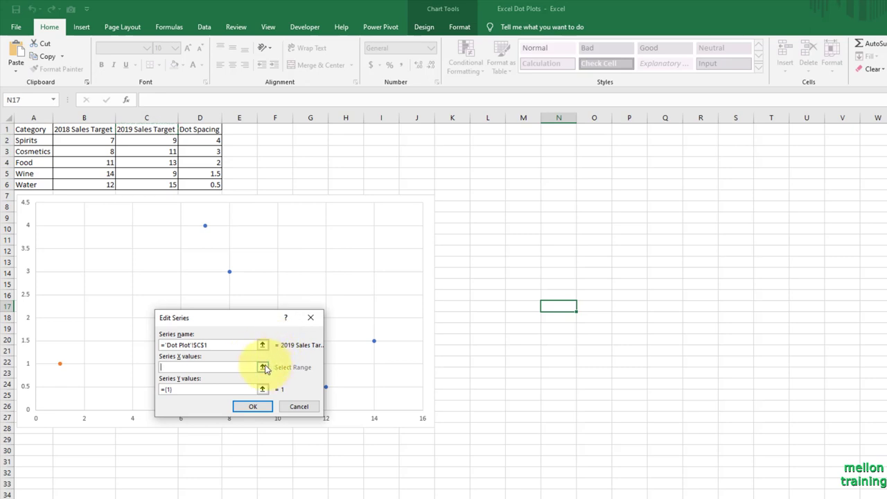
click(263, 367)
drag(133, 141, 144, 186)
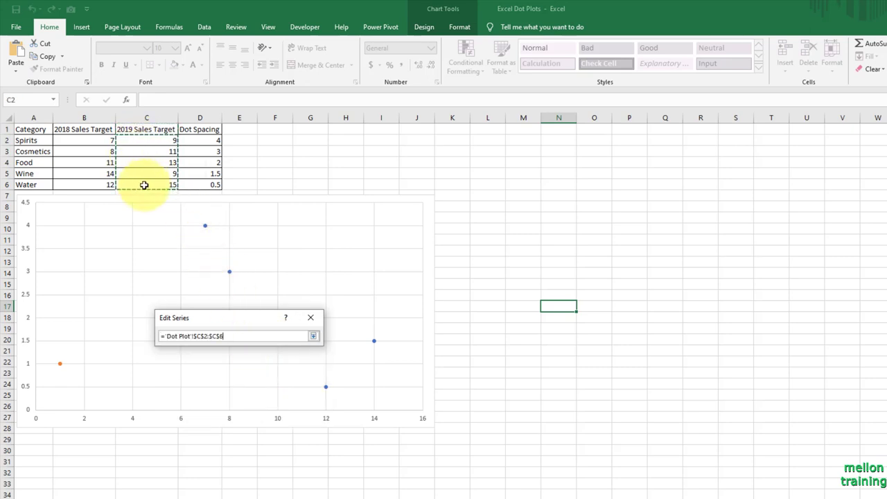
click(313, 336)
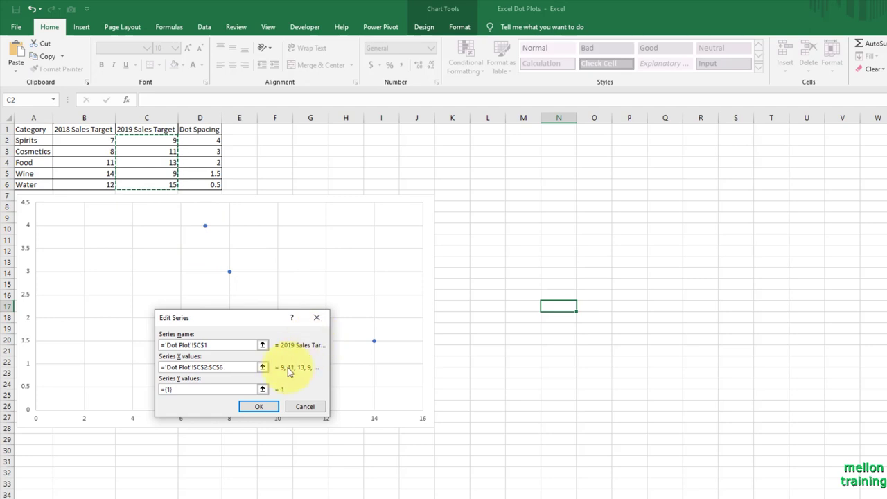
Step: Set the 2019 series Y values to Dot Spacing D2:D6 and apply the changes
click(262, 389)
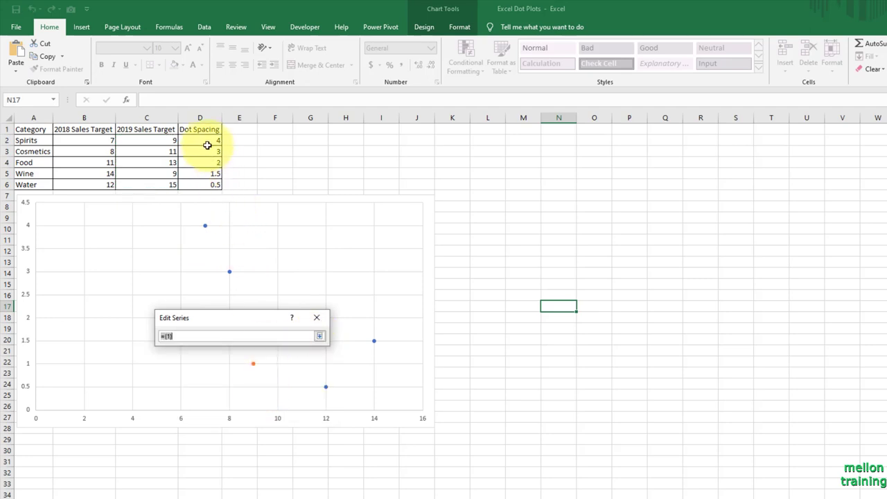
drag(208, 145, 211, 184)
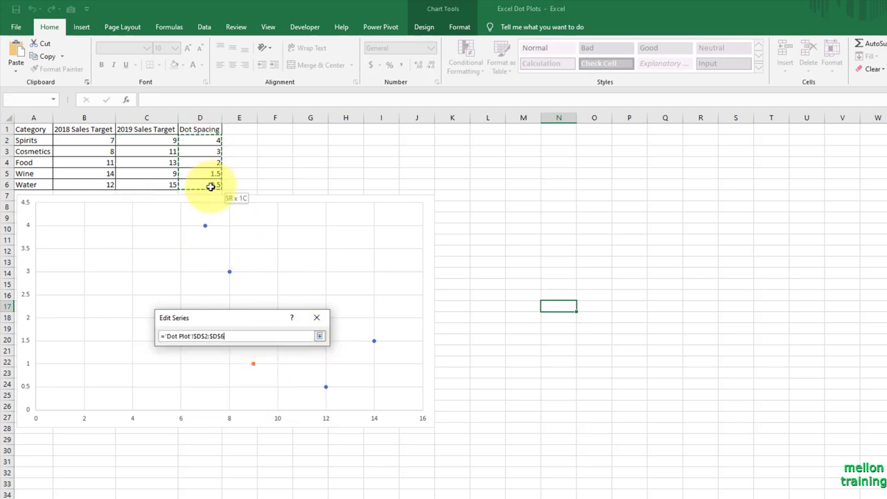
click(323, 339)
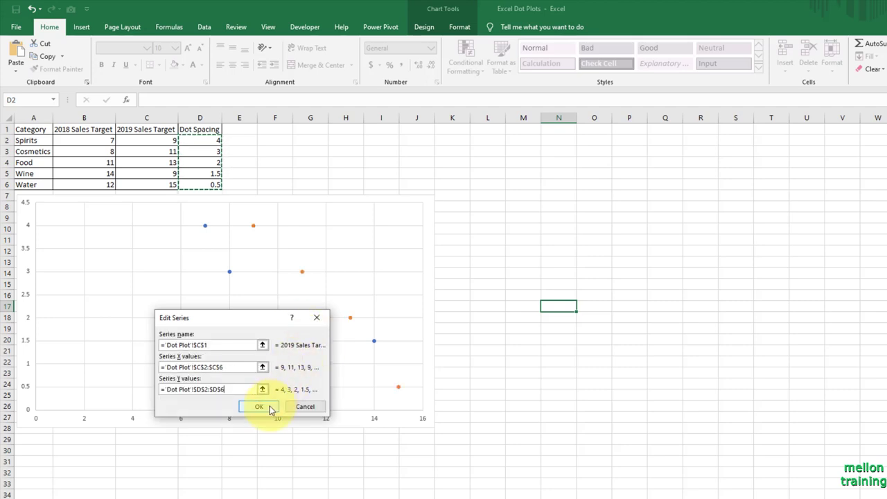
click(259, 407)
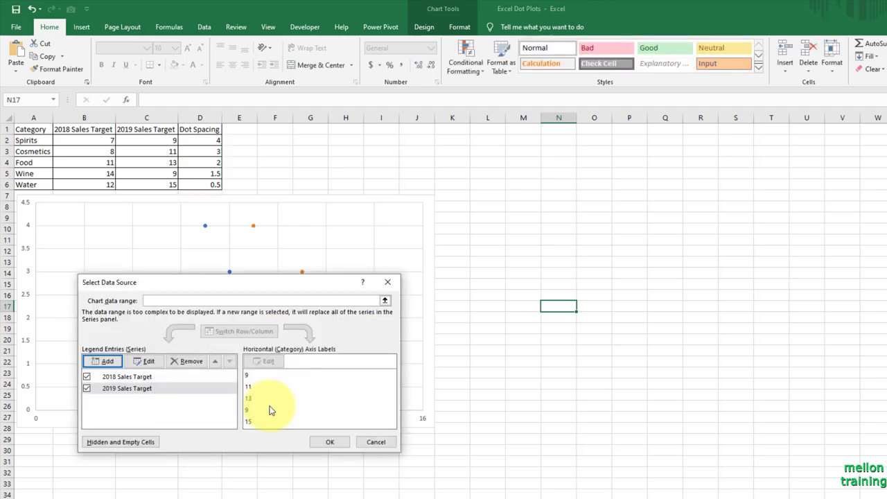
click(330, 441)
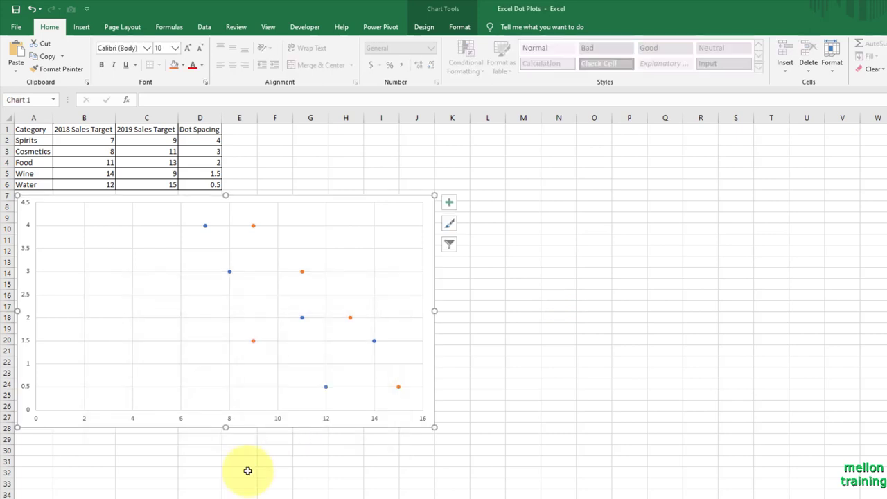
Step: Delete the chart's vertical gridlines and the vertical axis labels
click(230, 330)
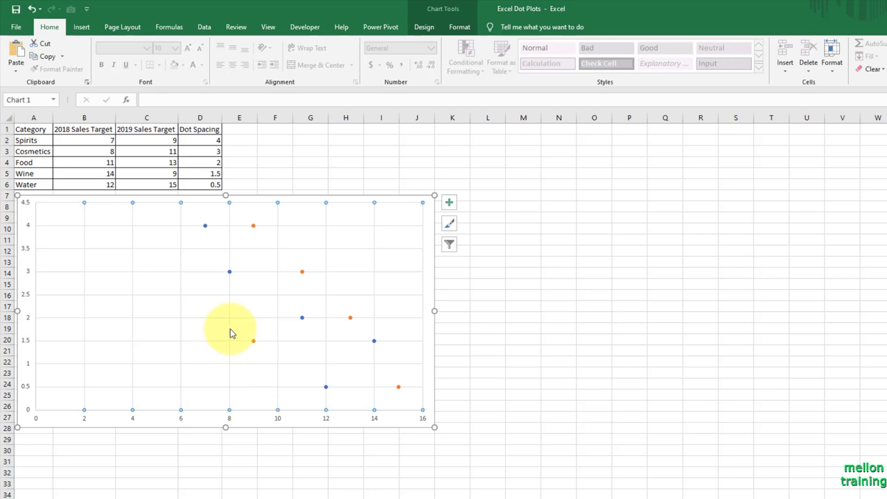
key(Delete)
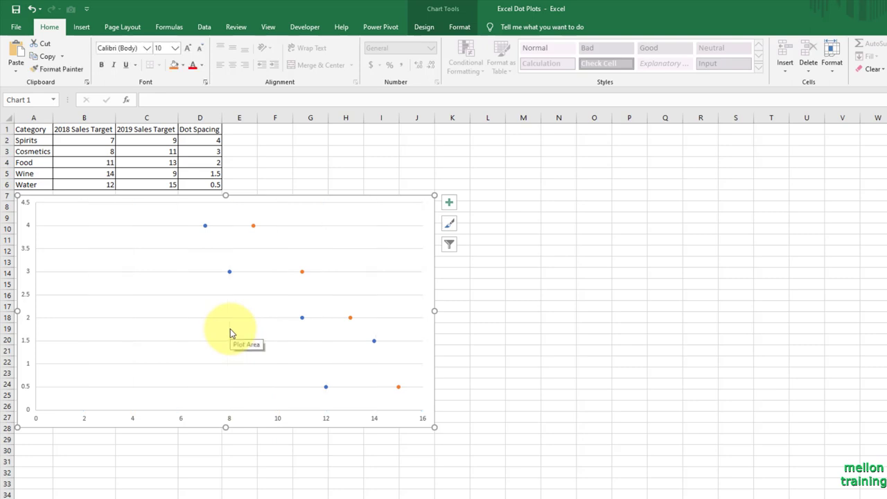
click(26, 298)
key(Delete)
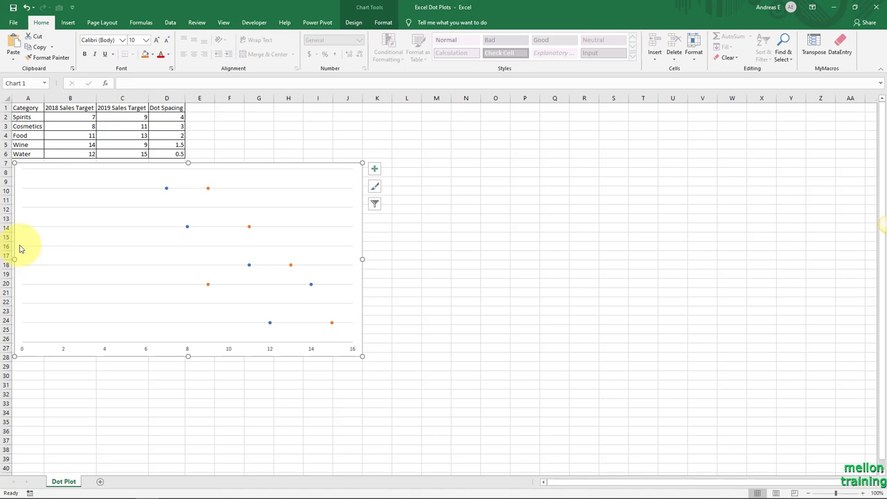
Step: Set the horizontal axis to minimum 5, maximum 16 and major unit 5
right_click(104, 350)
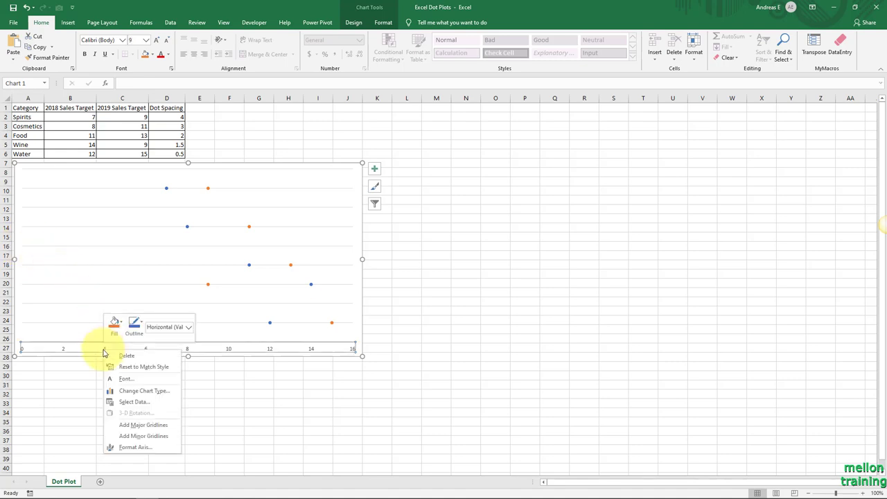
click(164, 446)
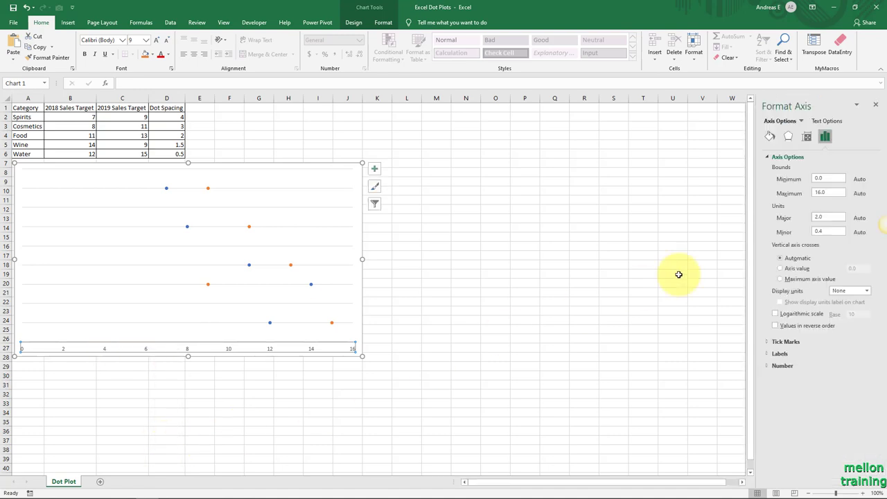
click(806, 180)
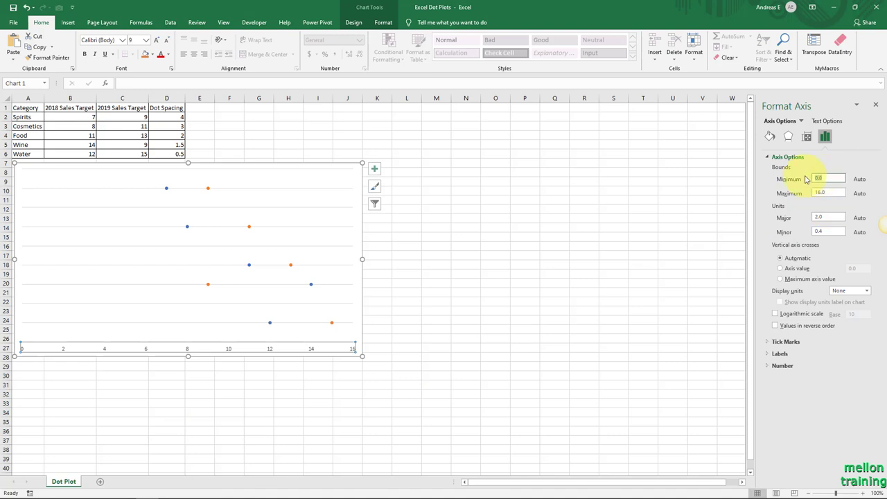
text(6)
key(Tab)
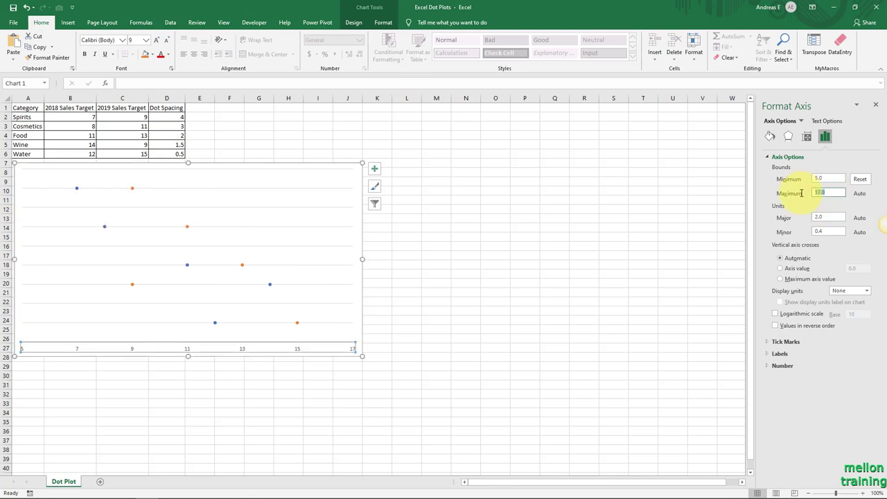
text(16)
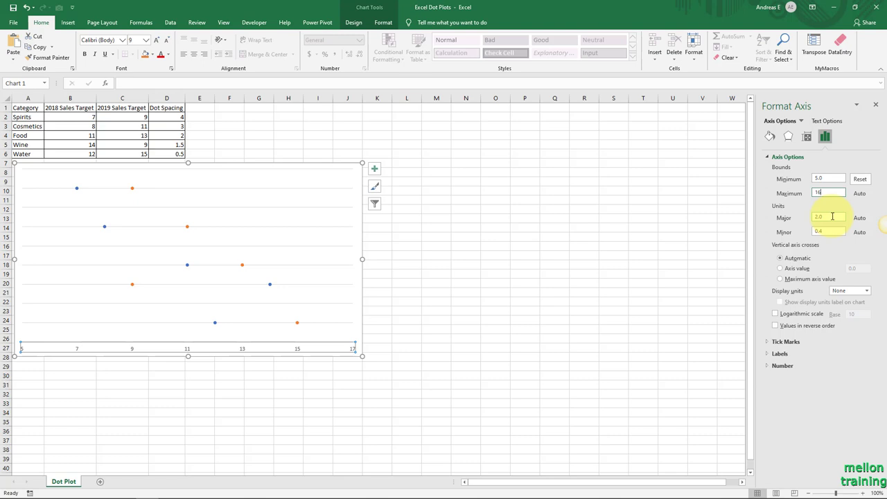
drag(833, 217, 812, 217)
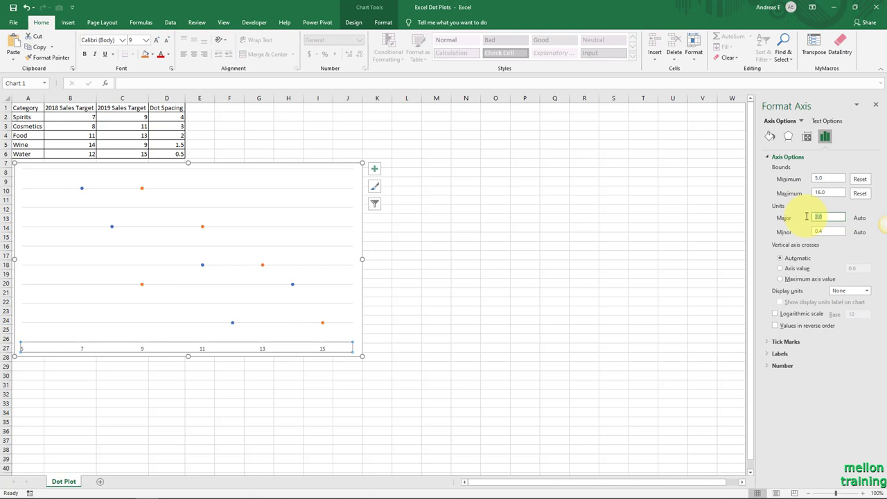
text(5)
click(828, 230)
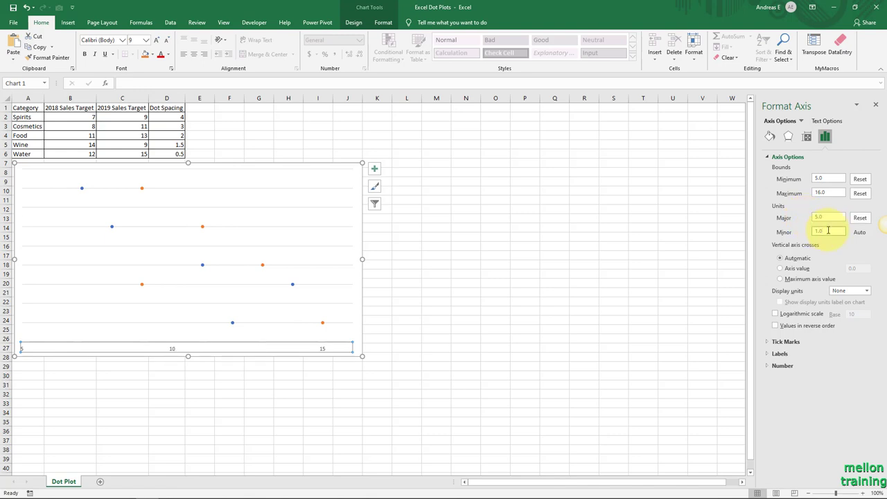
click(875, 104)
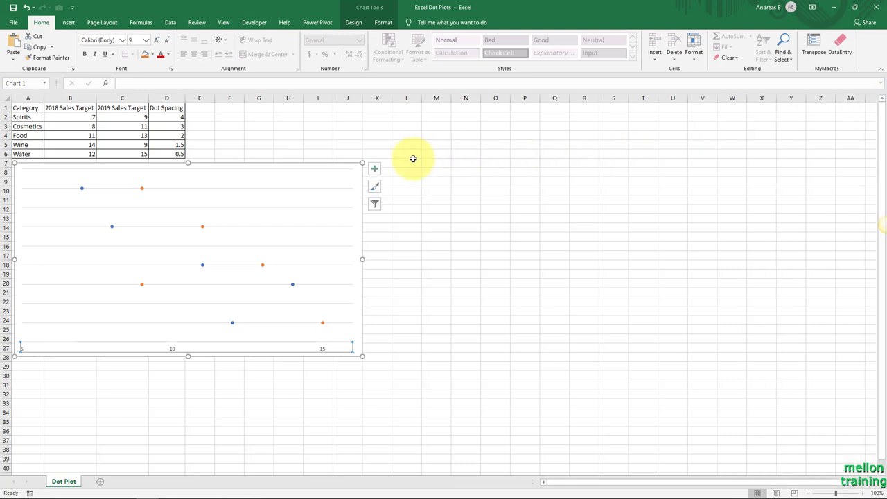
Step: Make the 2018 series markers built-in circles of size 20
right_click(82, 189)
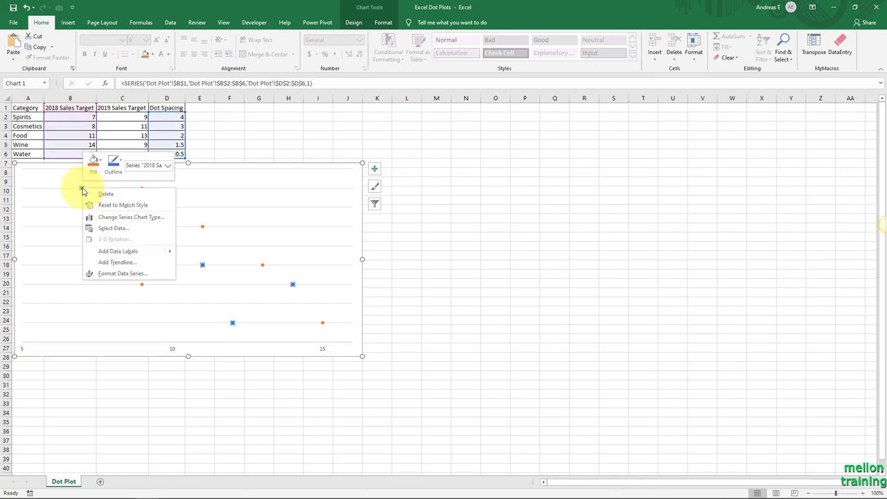
click(121, 274)
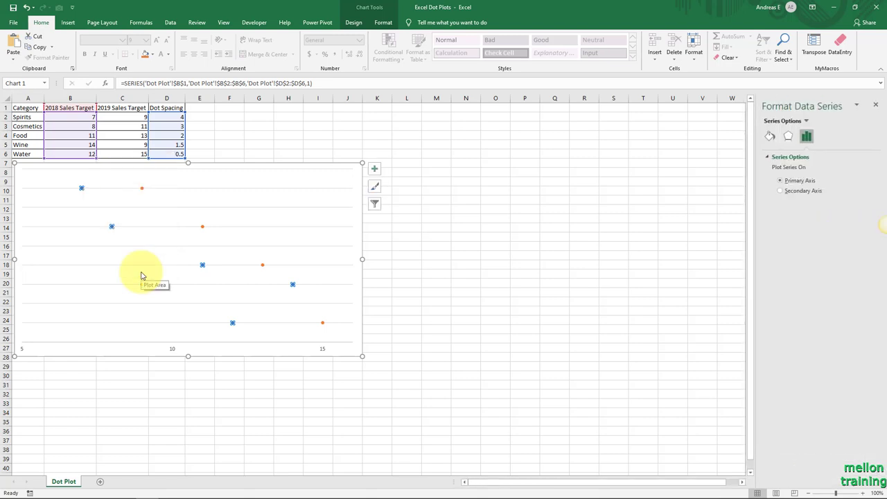
click(771, 137)
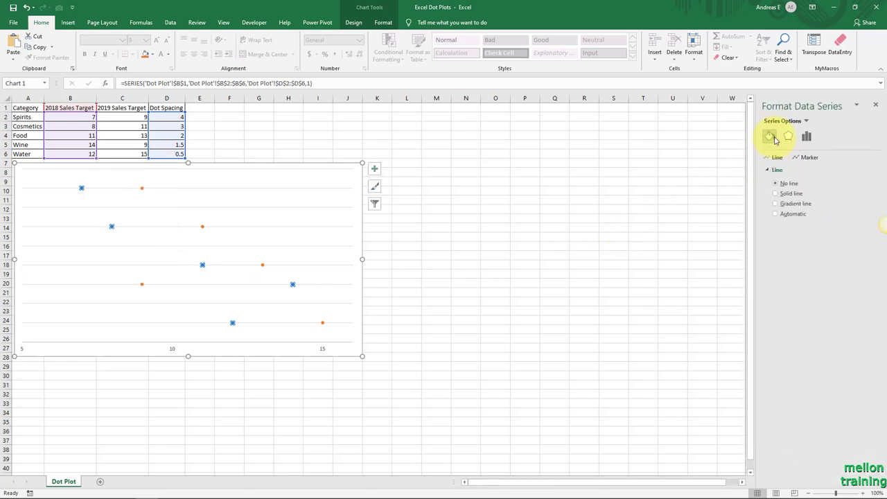
click(808, 158)
click(789, 170)
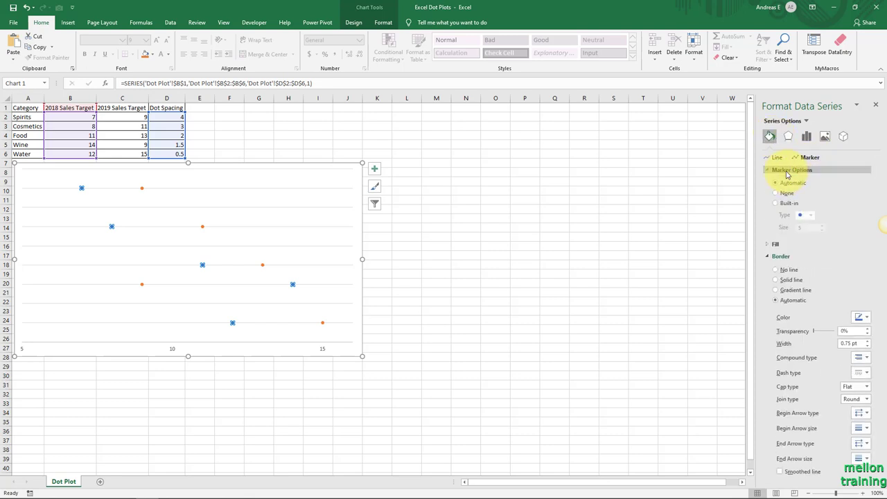
click(777, 203)
click(812, 216)
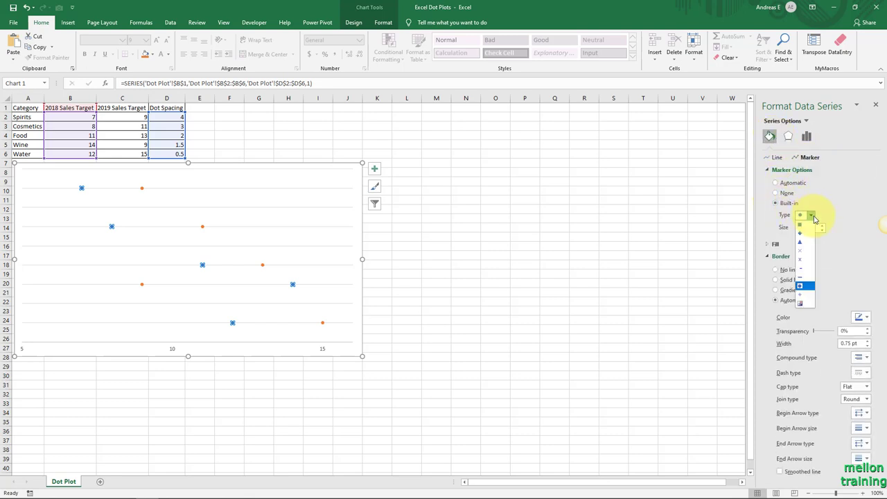
click(813, 217)
click(812, 217)
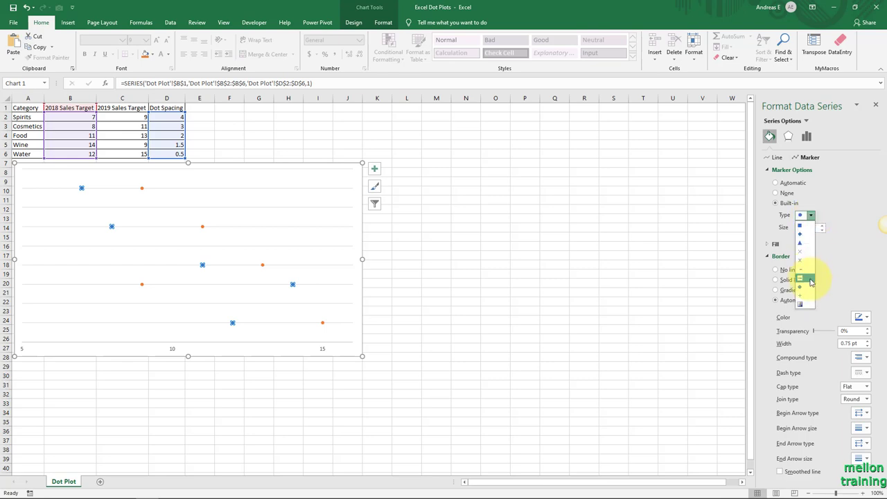
click(808, 287)
click(823, 226)
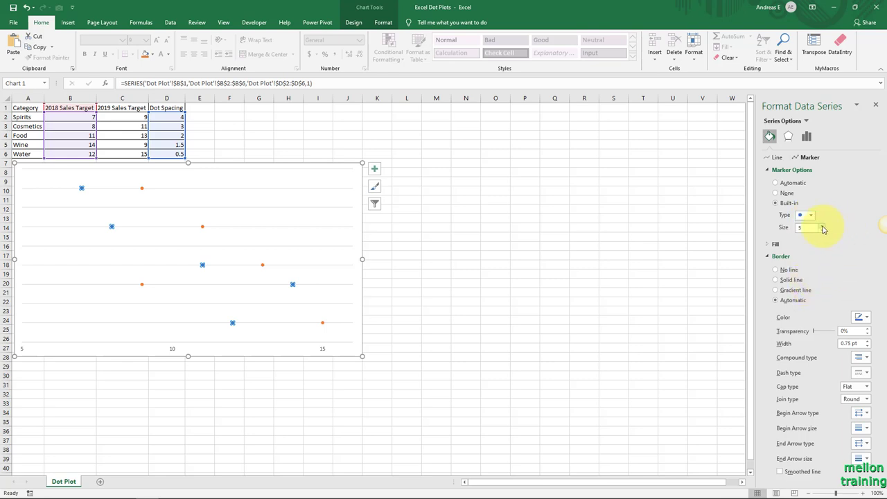
click(823, 226)
click(822, 226)
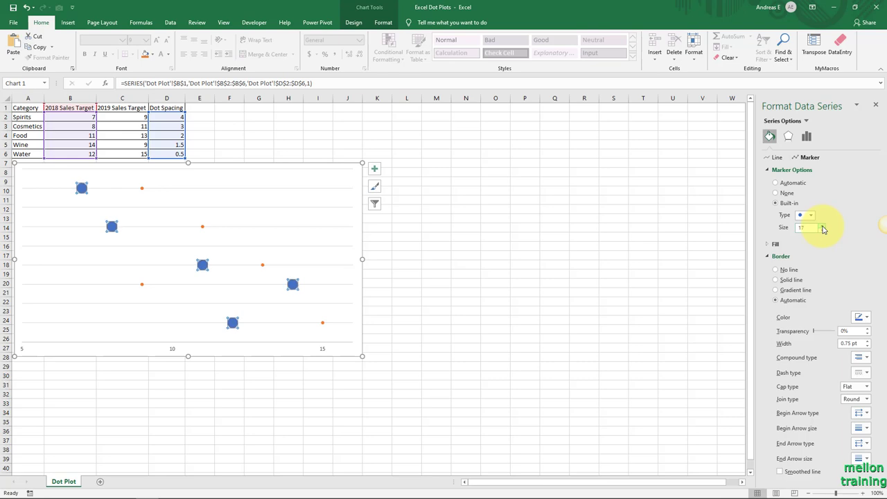
click(823, 226)
click(823, 226)
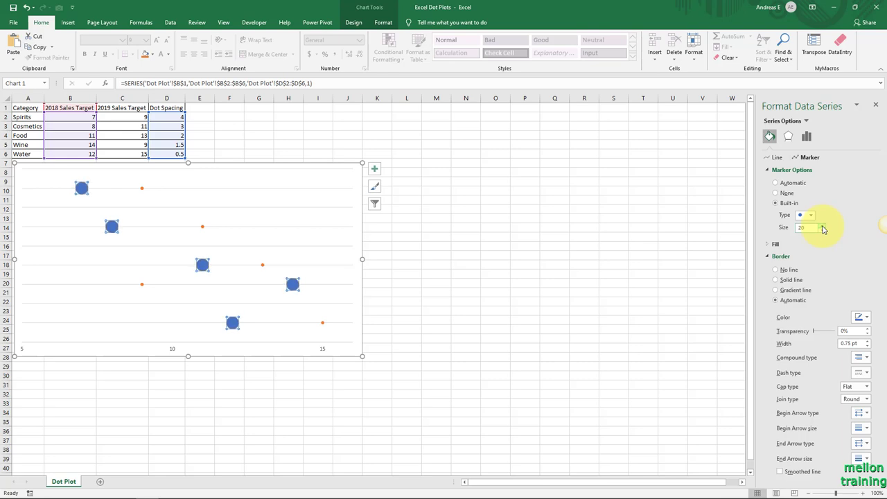
Step: Give the 2018 markers a solid white fill
click(774, 244)
click(783, 268)
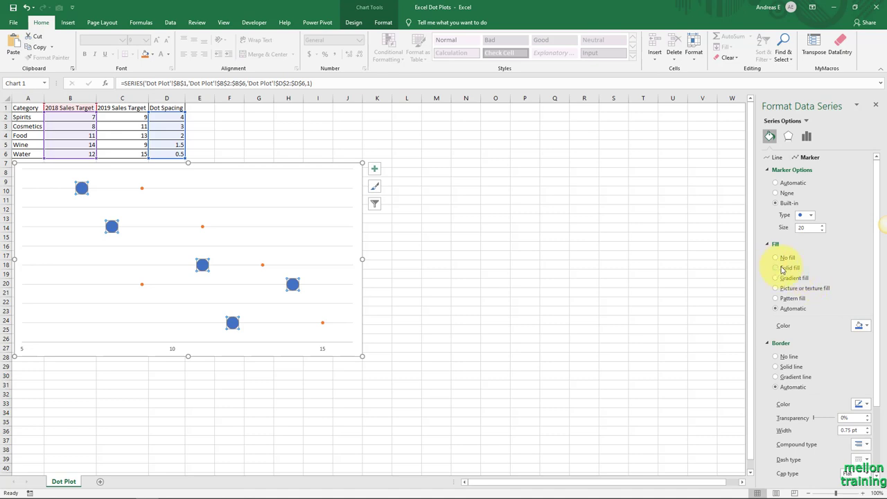
click(859, 326)
click(811, 346)
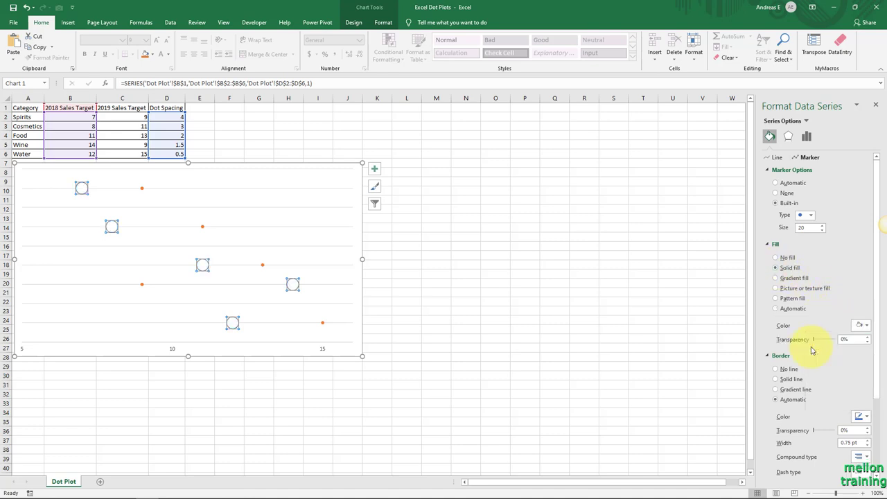
Step: Set the 2018 marker outline width to 4 pt
click(867, 440)
click(867, 441)
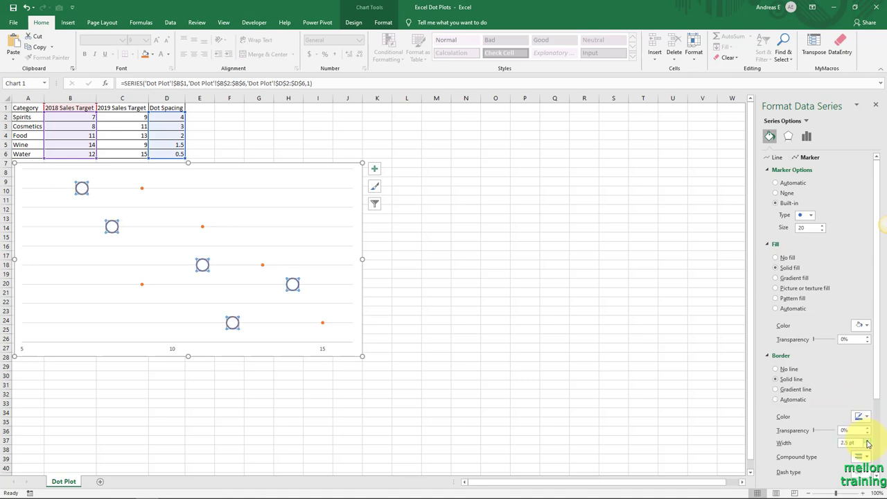
click(868, 441)
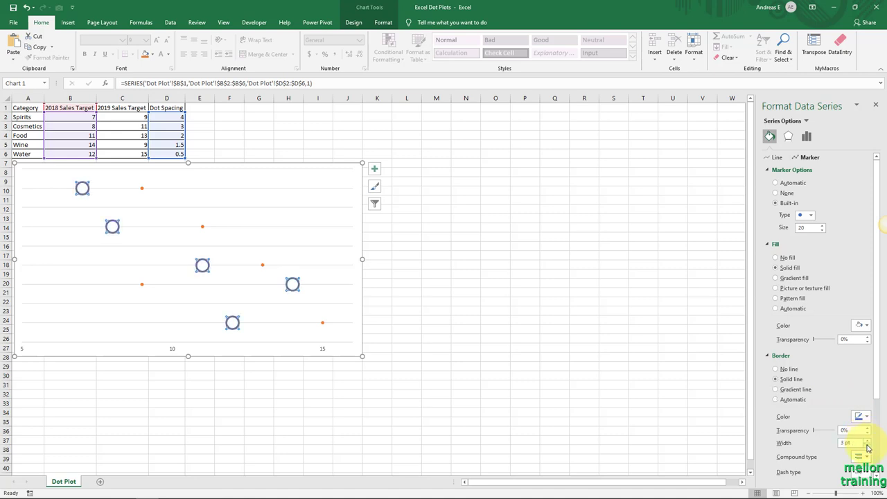
click(868, 441)
click(867, 440)
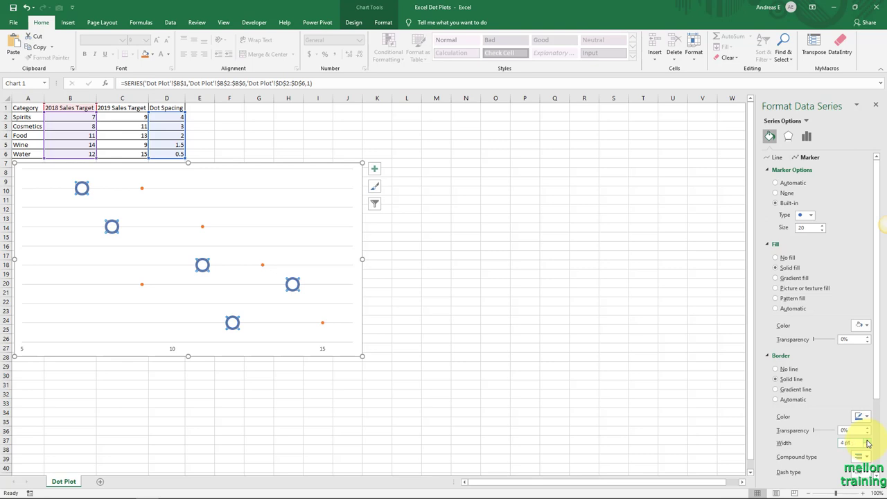
click(867, 441)
click(868, 445)
Step: Make the orange 2019 markers built-in size 20
click(202, 227)
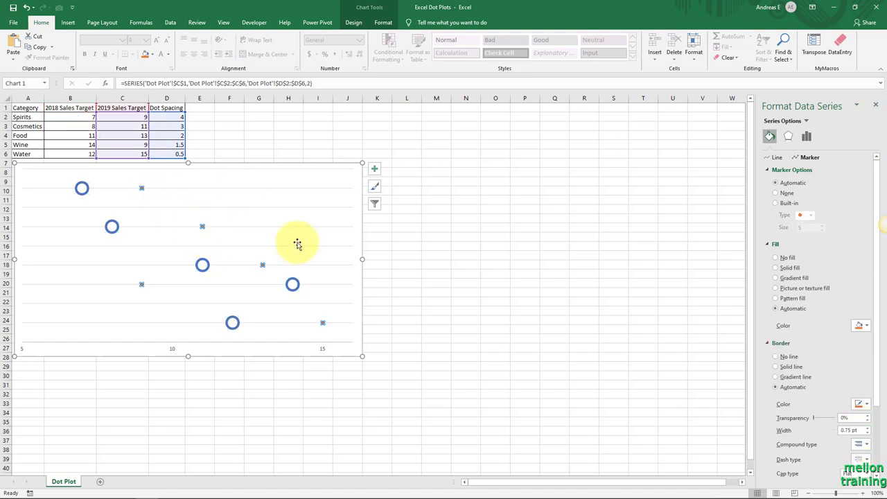
click(780, 203)
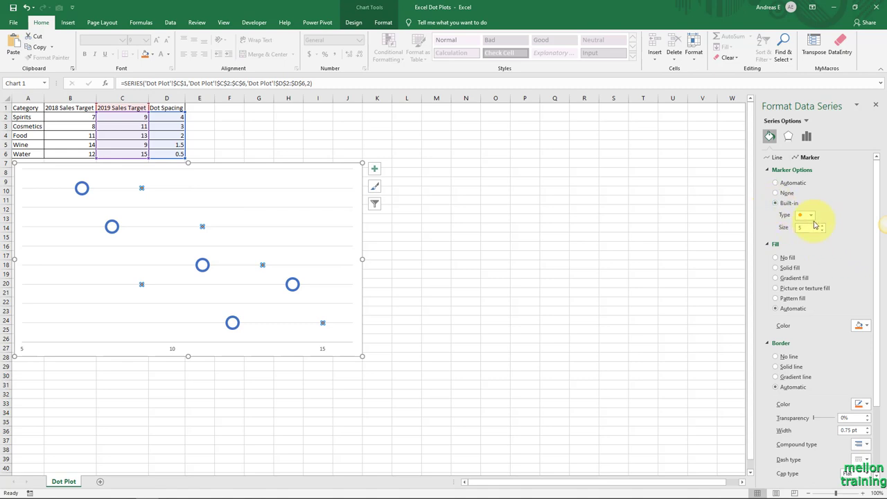
click(822, 226)
click(822, 226)
click(822, 226)
click(822, 226)
click(821, 226)
click(822, 225)
Step: Give the 2019 markers a solid white fill and a 4 pt outline
click(822, 226)
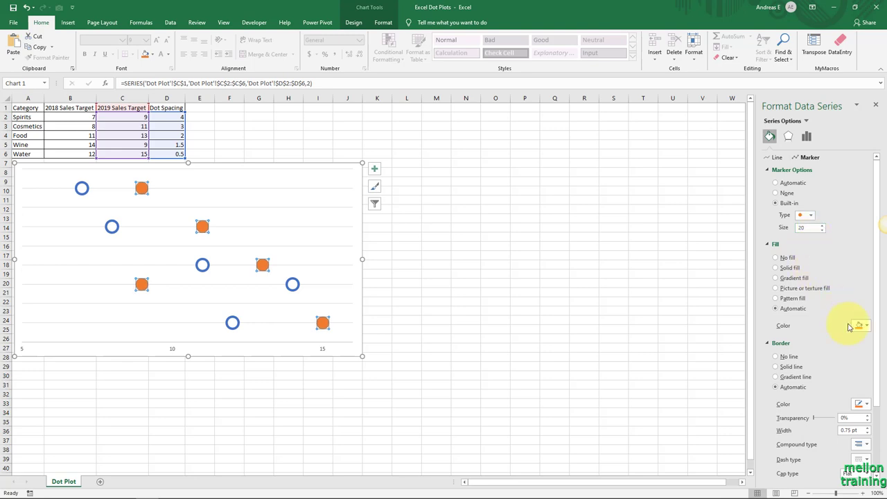
click(776, 268)
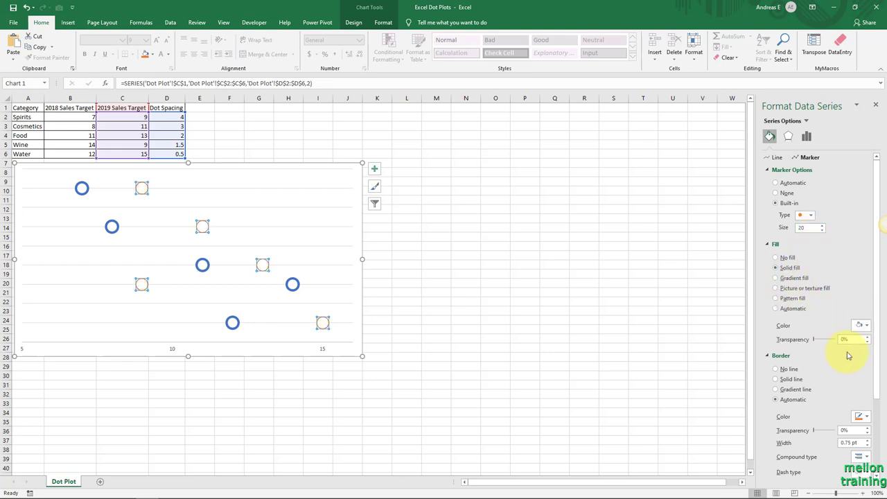
click(868, 441)
click(867, 440)
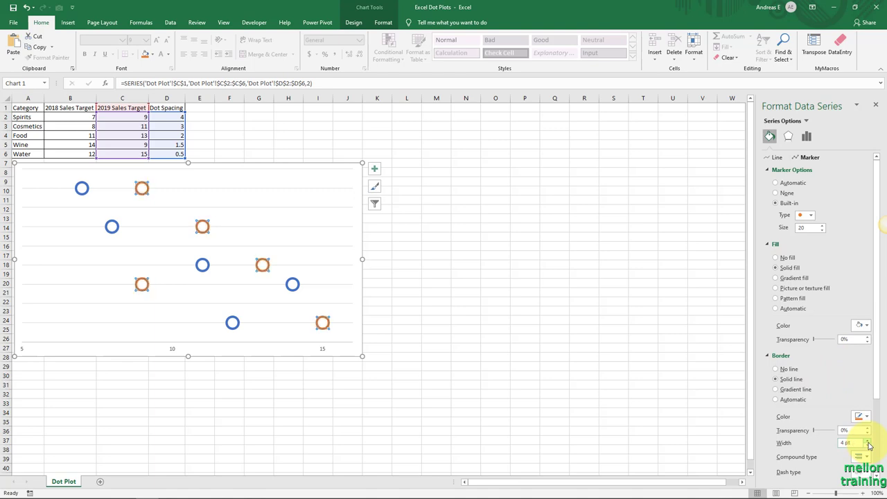
click(875, 105)
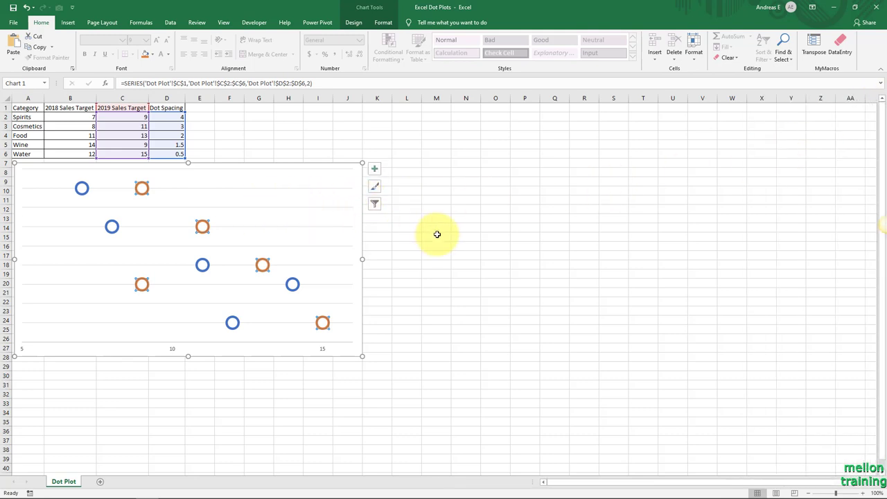
Step: Add data labels to the orange 2019 series
right_click(142, 191)
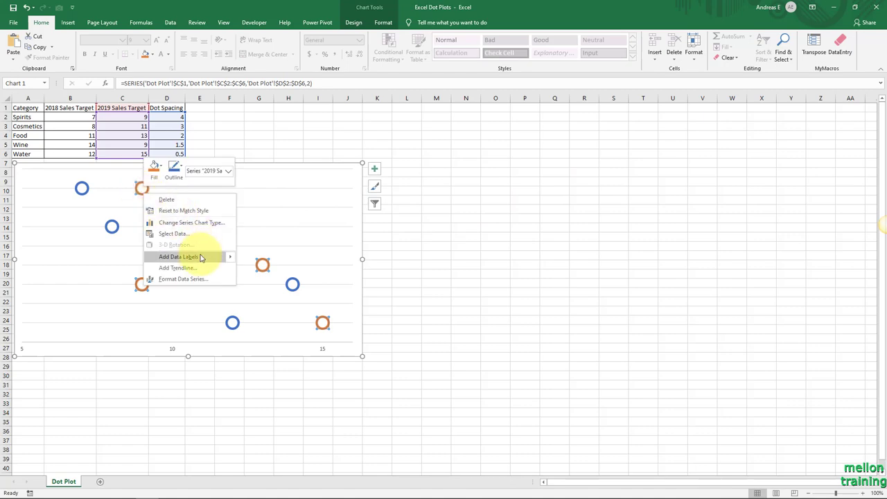
mouse_move(232, 260)
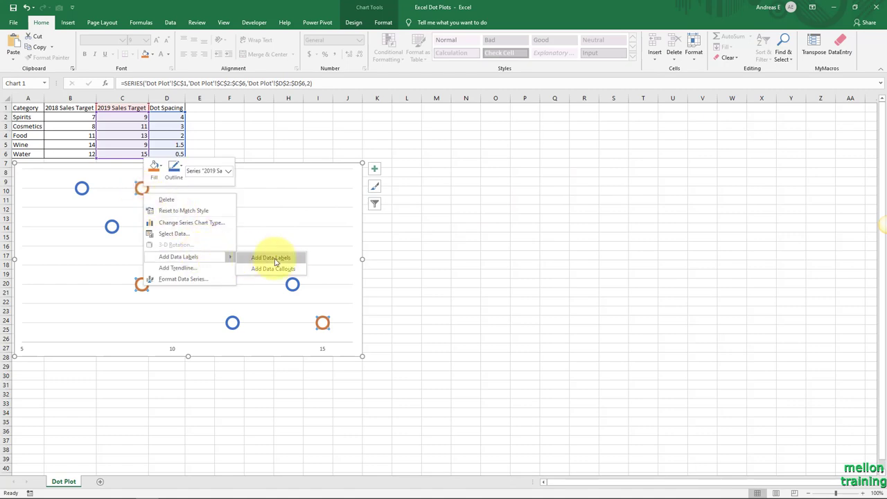
click(295, 262)
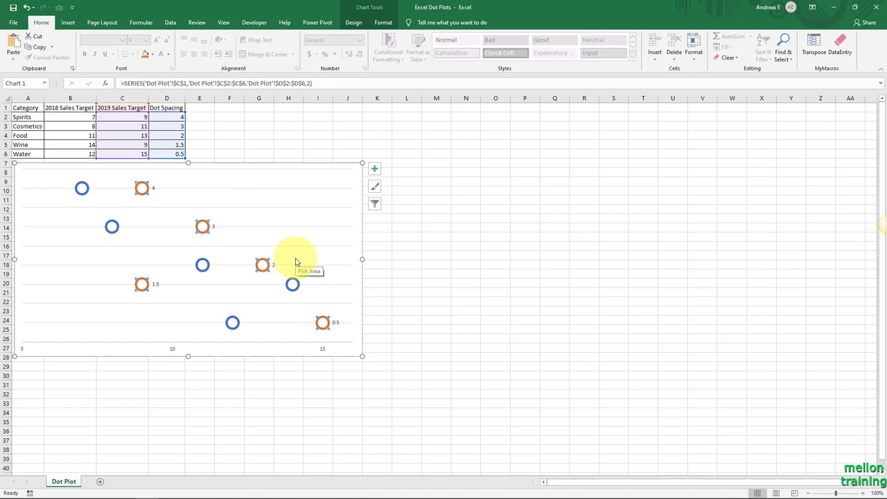
Step: Show only X values, centred in the circles, with the labels at font size 10
right_click(214, 227)
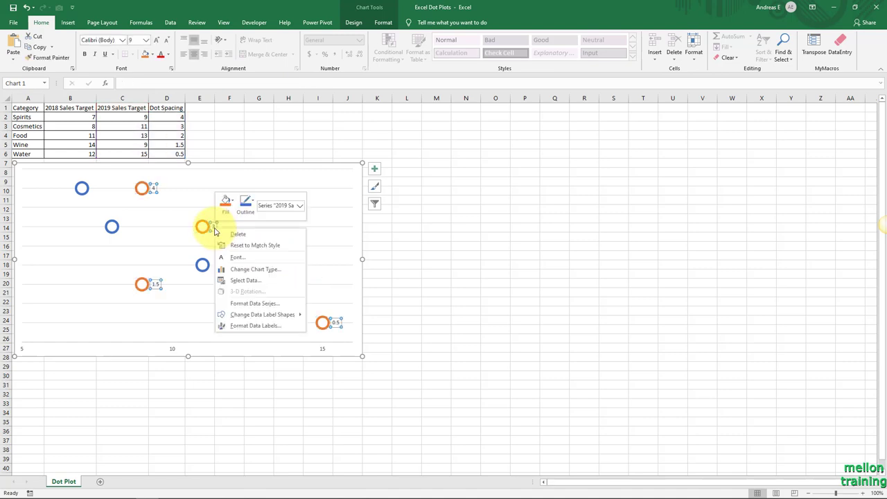
click(289, 325)
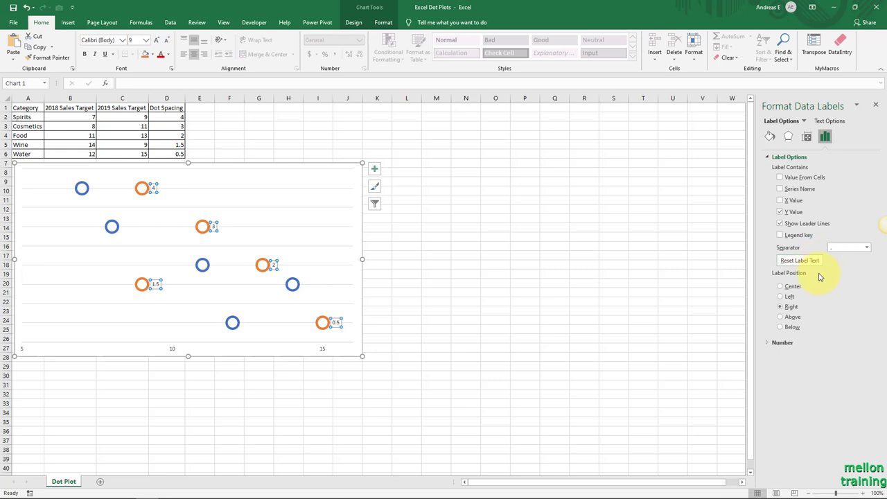
click(783, 288)
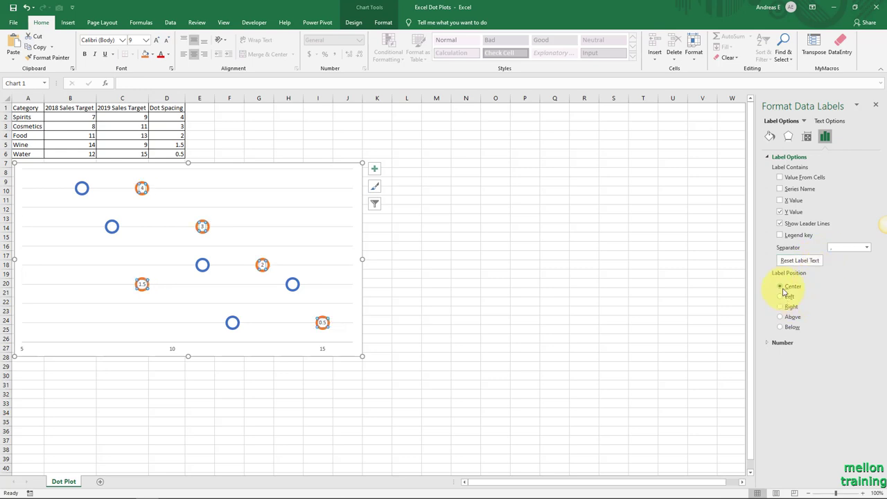
click(779, 201)
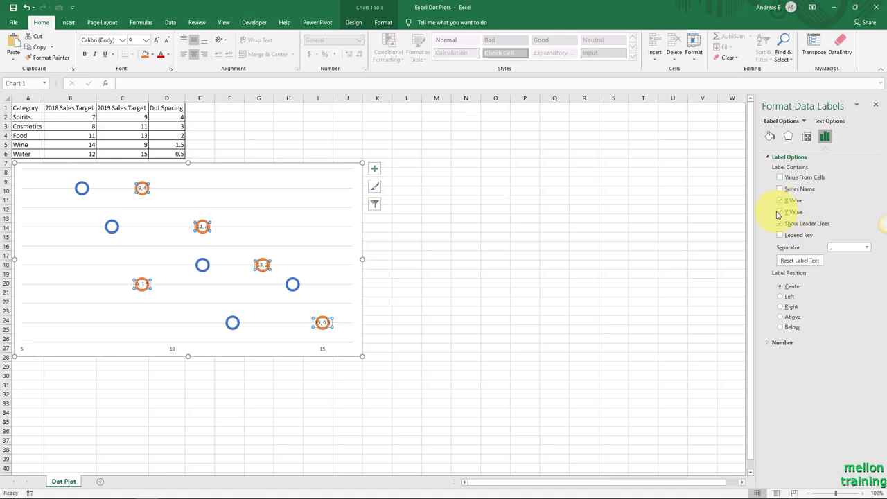
click(780, 212)
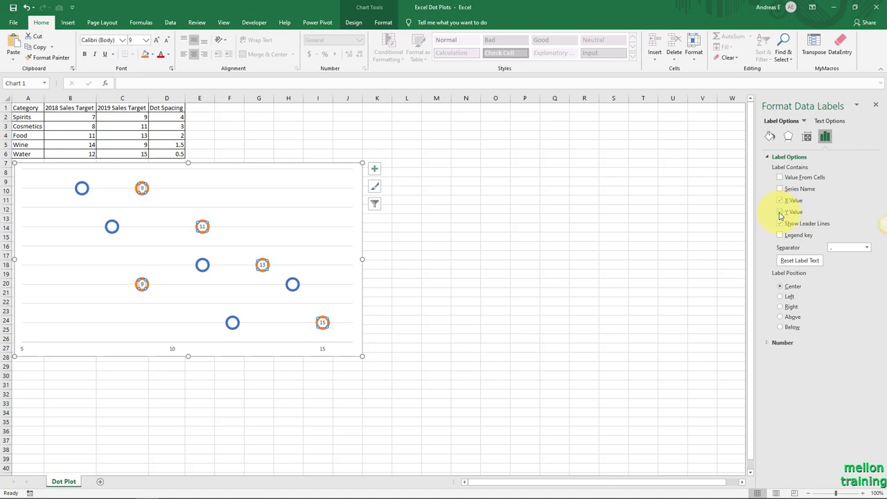
click(876, 106)
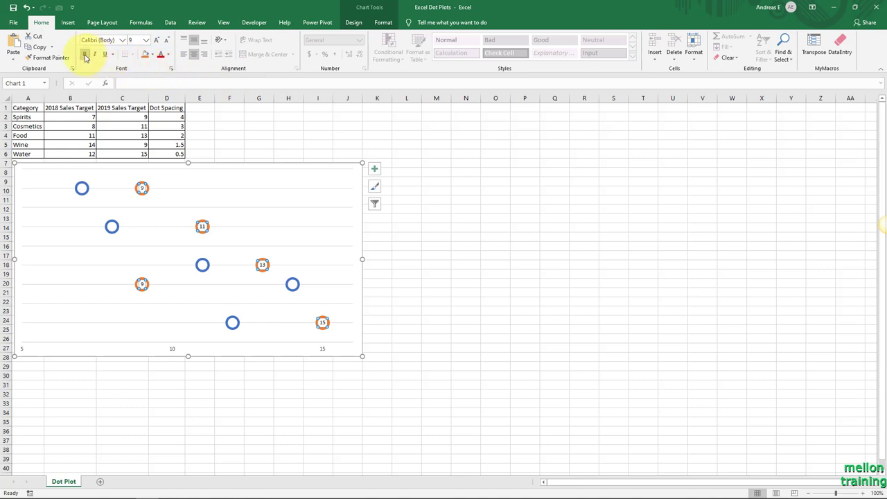
click(157, 42)
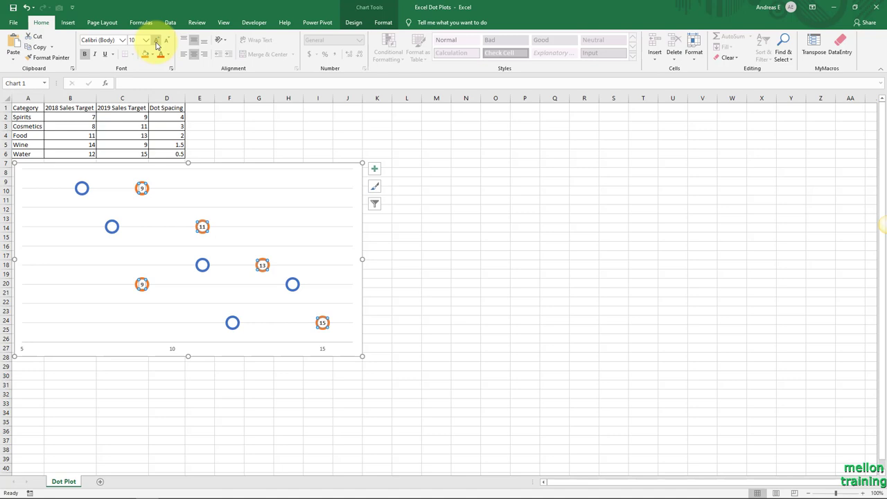
Step: Add data labels to the blue 2018 series
click(83, 191)
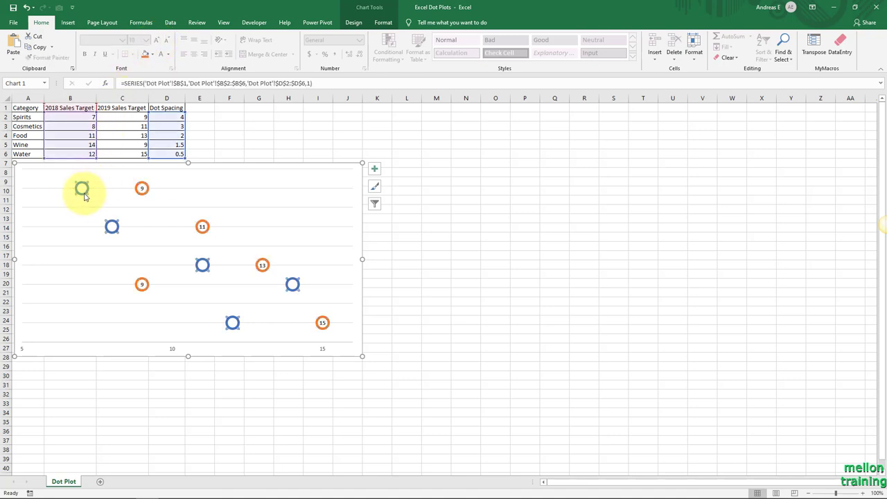
right_click(84, 195)
mouse_move(173, 263)
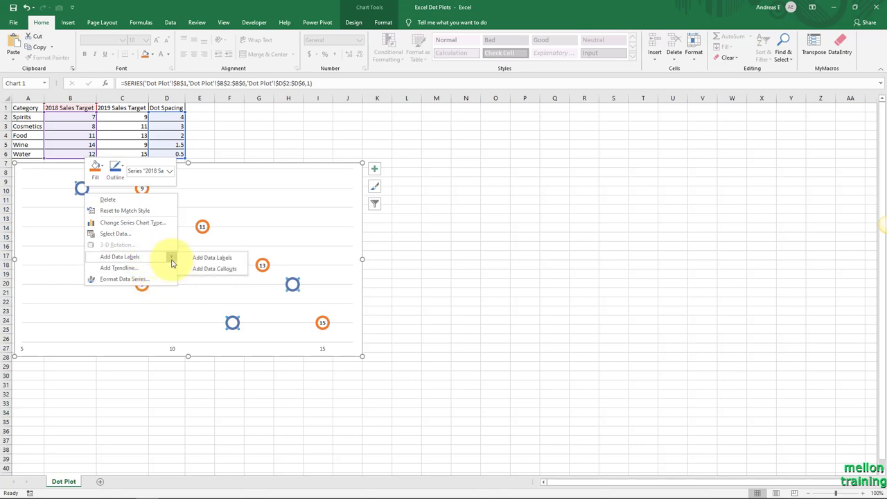
click(212, 257)
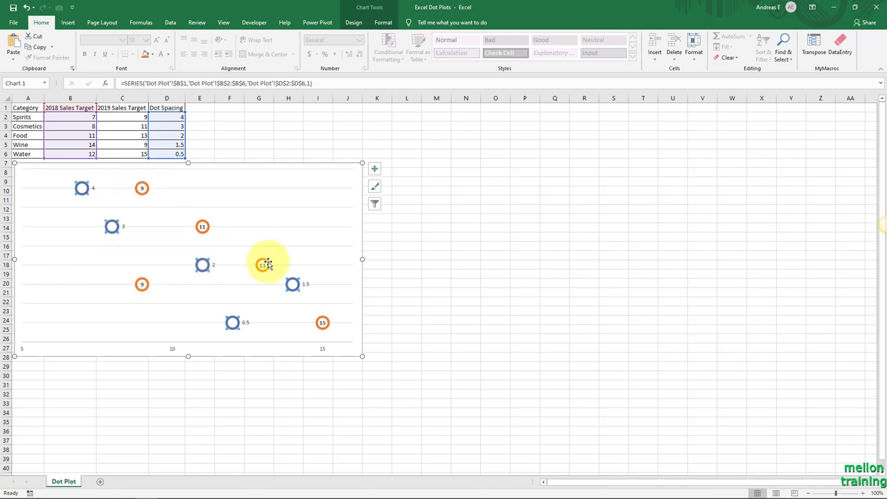
Step: Show only X values in the blue labels, centred, at font size 10
right_click(125, 229)
click(176, 327)
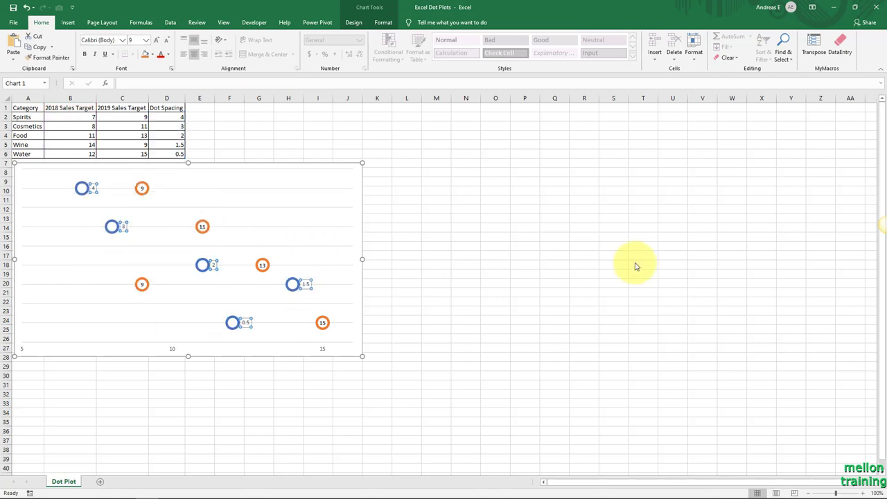
click(780, 200)
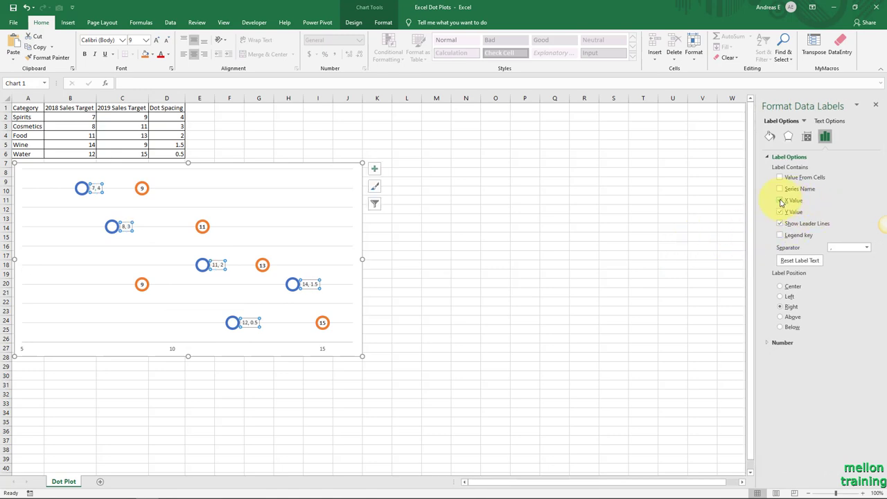
click(780, 211)
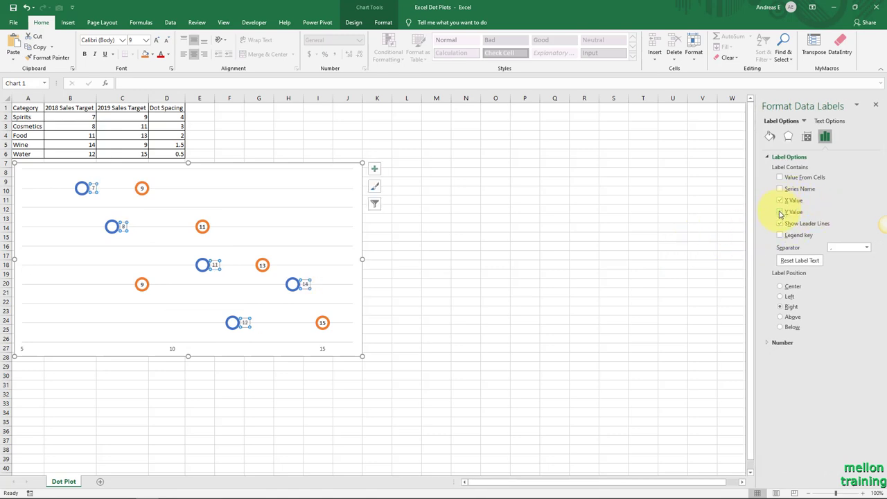
click(780, 287)
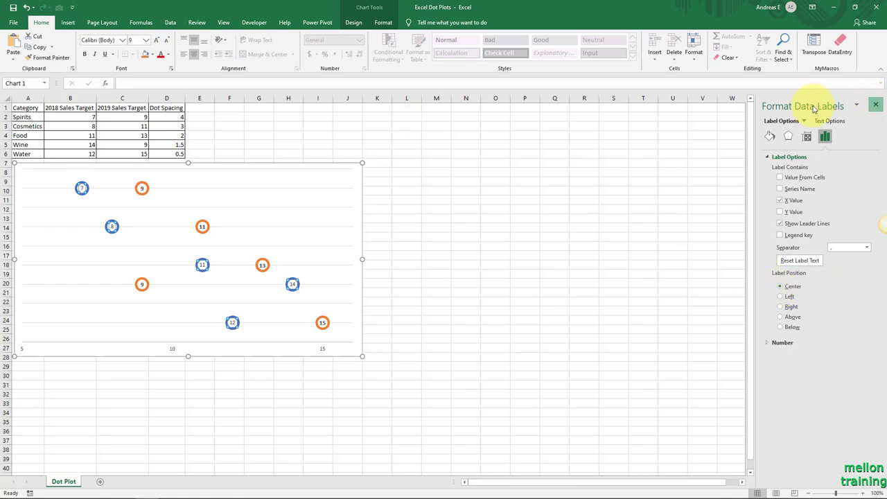
click(875, 105)
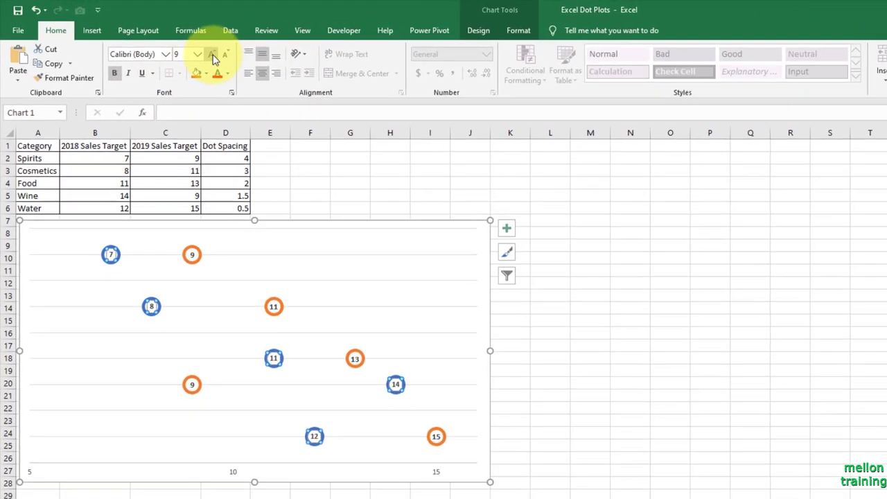
click(212, 56)
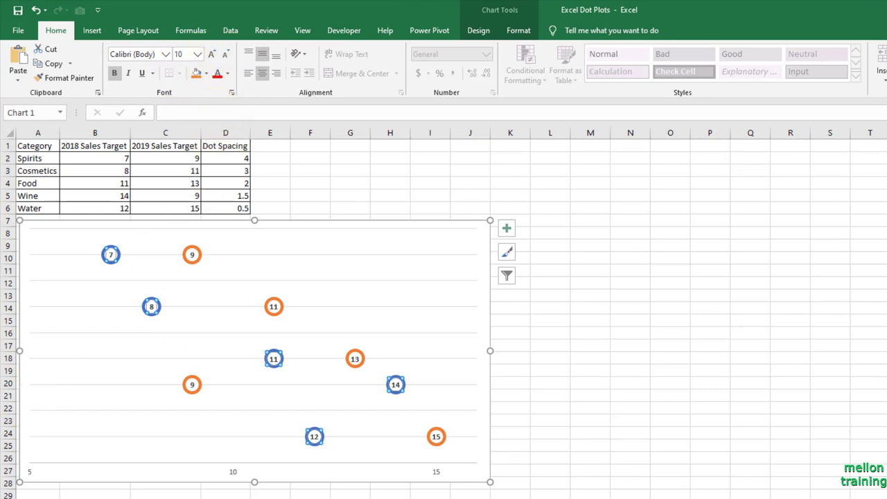
click(29, 497)
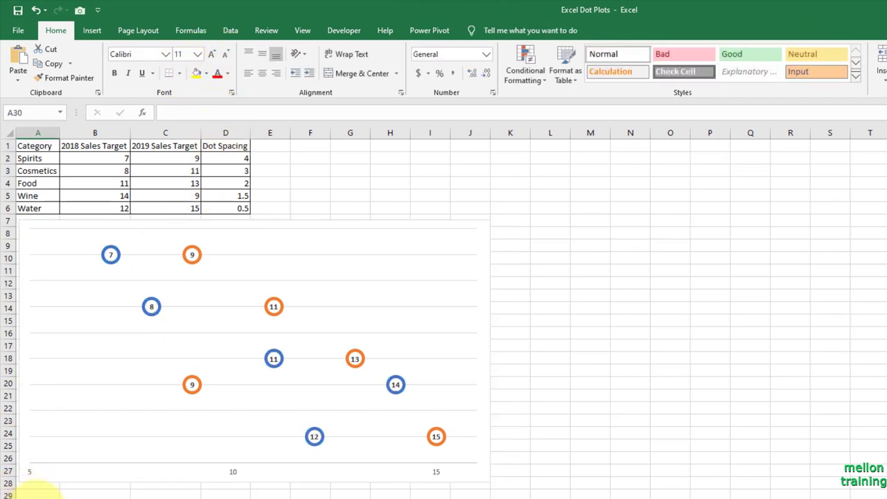
Step: Draw a text box at the chart's top-left and link it to =A2 so it reads Spirits
click(94, 30)
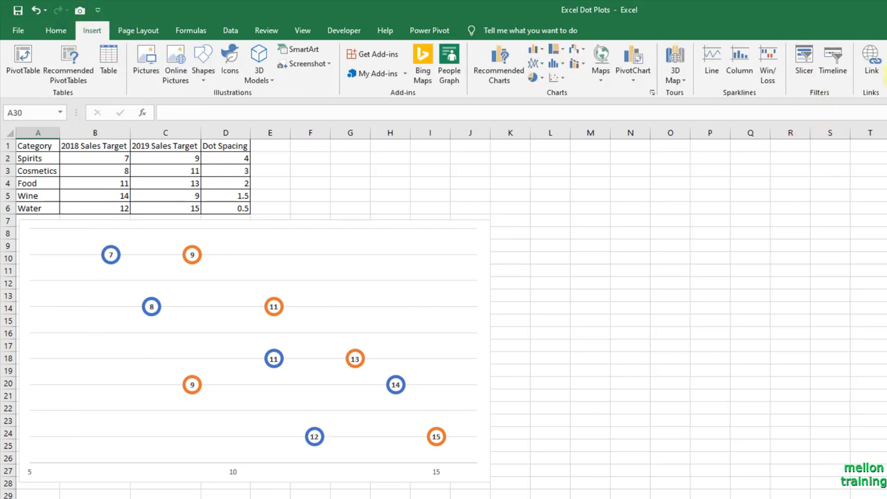
drag(36, 246, 89, 263)
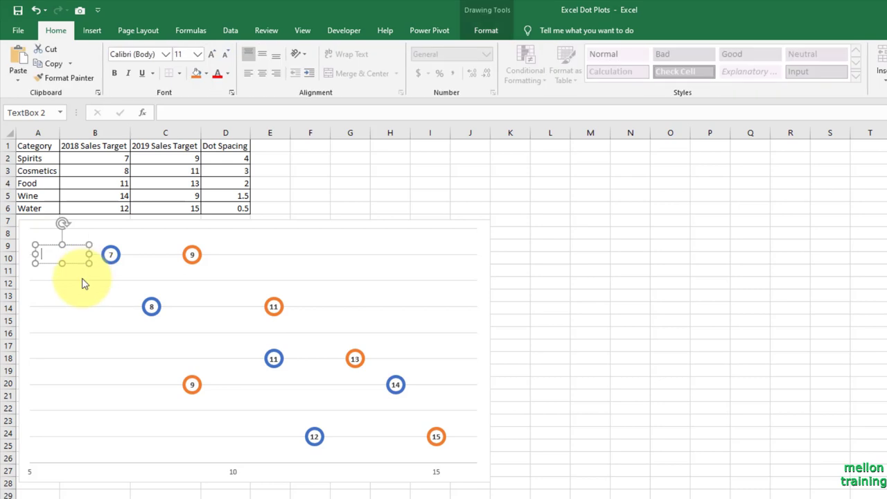
click(169, 109)
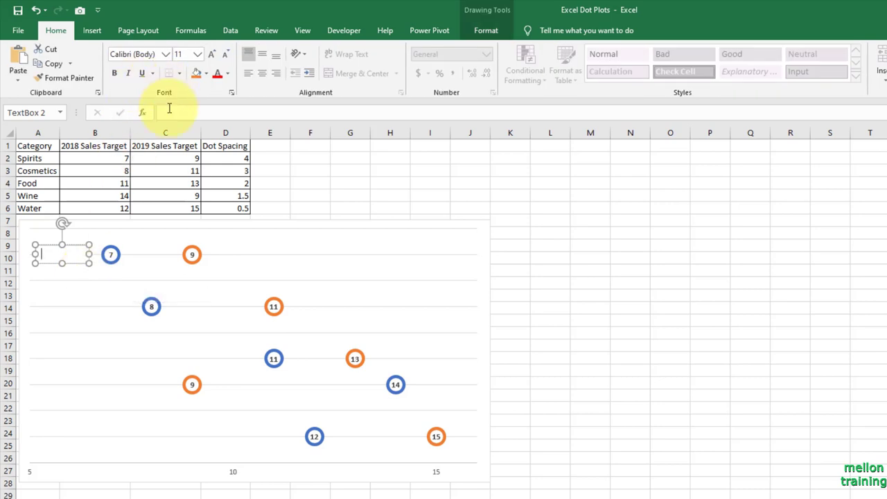
click(173, 112)
text(=)
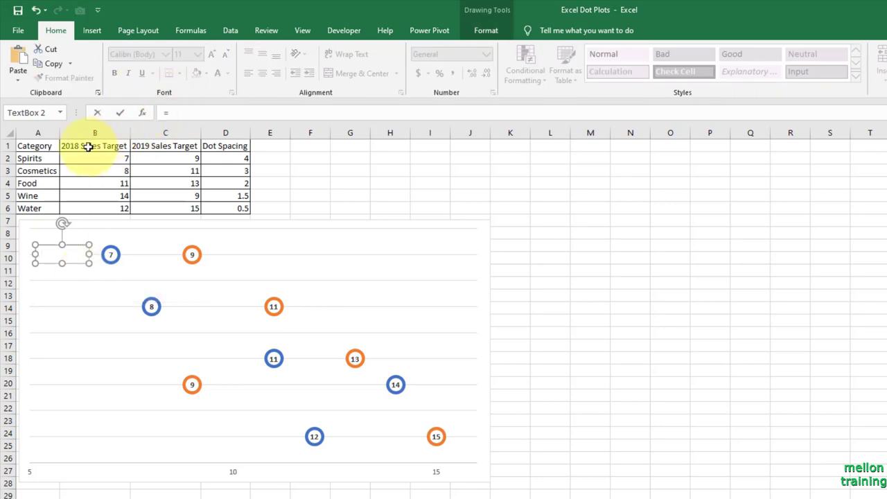
click(40, 158)
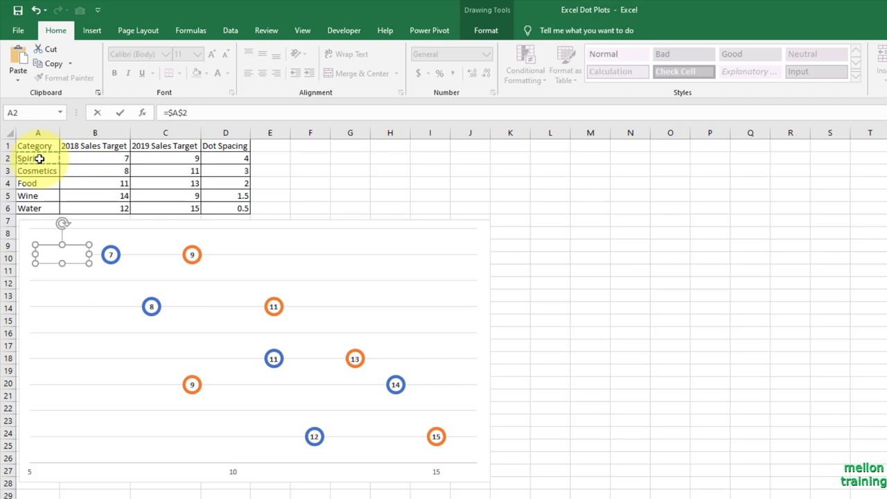
key(Return)
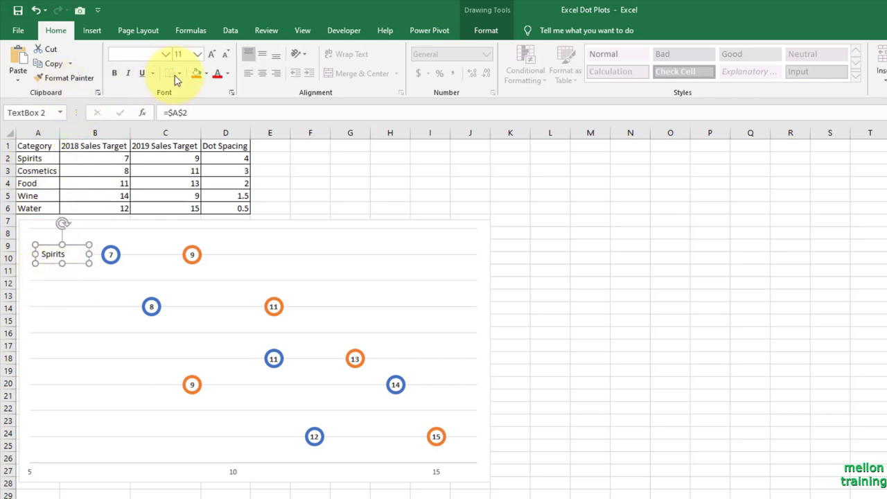
Step: Format the Spirits label text as bold, 14 pt and grey
click(226, 74)
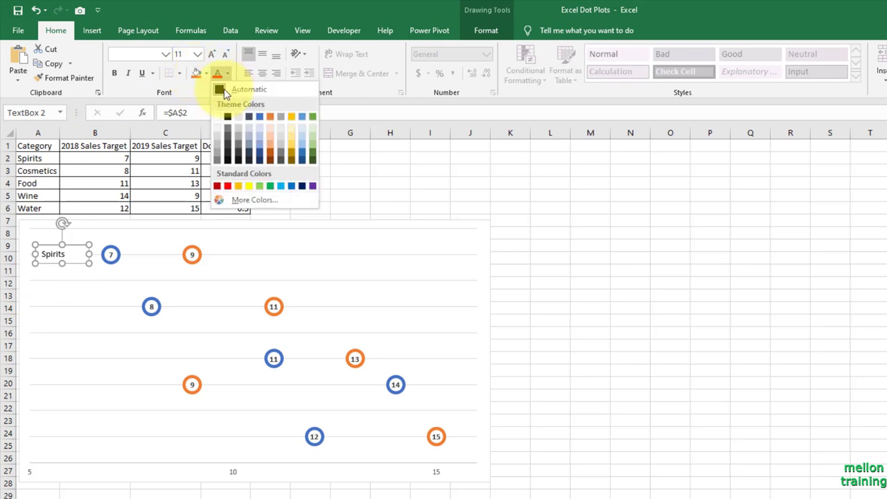
click(215, 161)
click(115, 73)
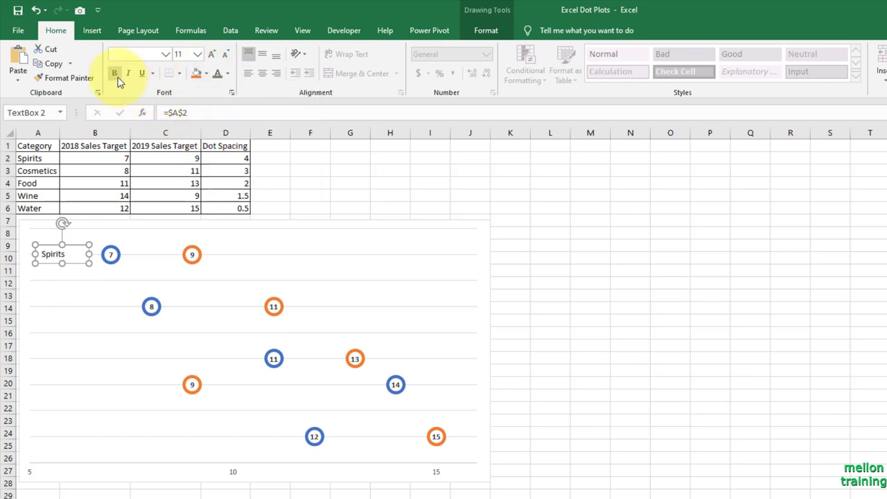
click(213, 56)
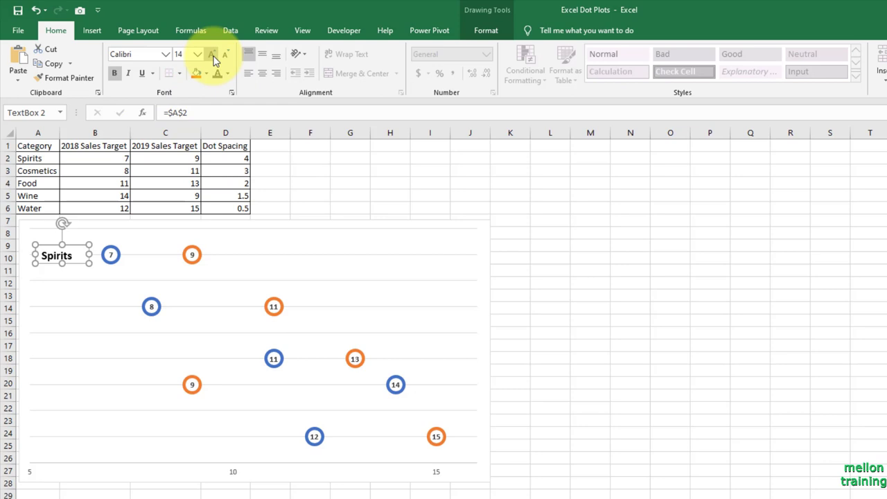
click(217, 73)
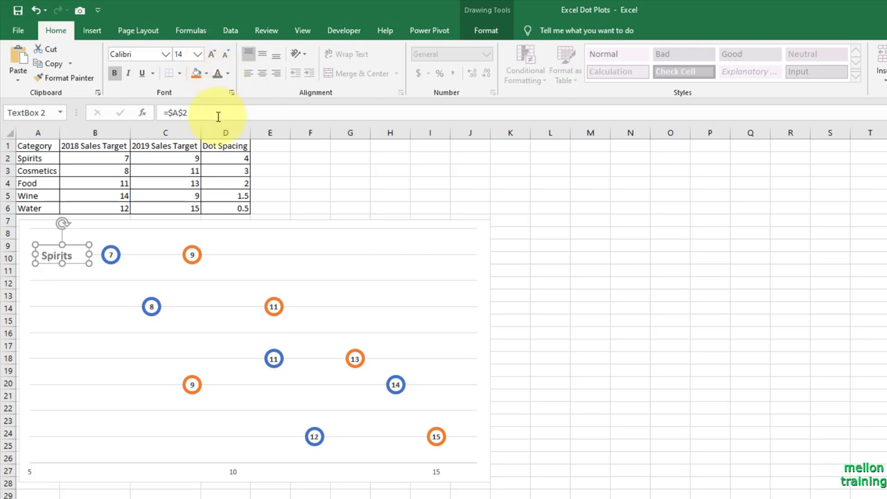
Step: Set the Spirits text box's shape outline to No Outline
click(484, 32)
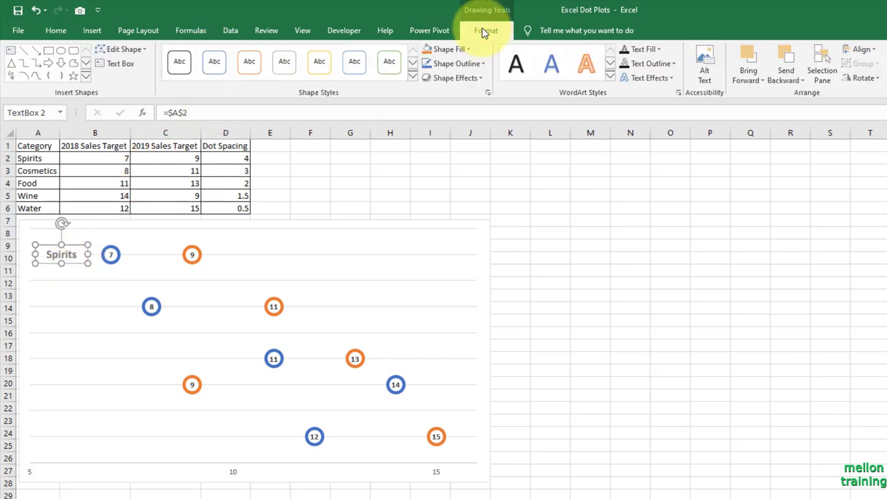
click(453, 63)
click(462, 188)
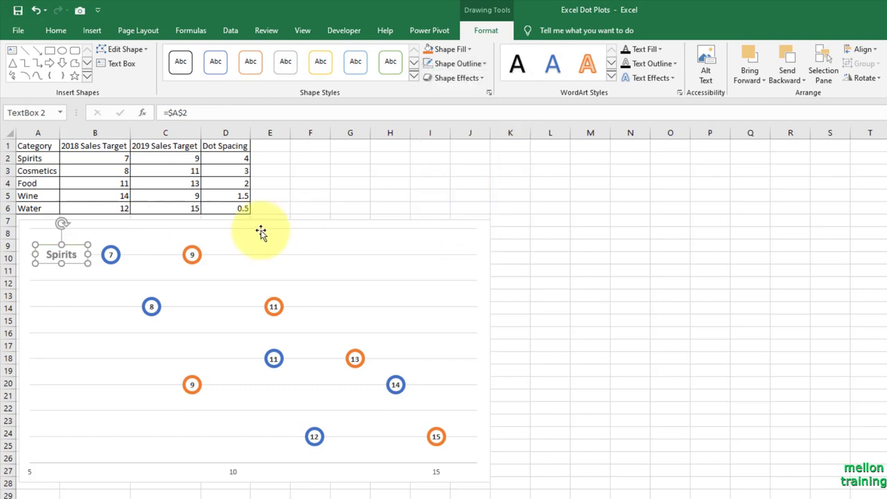
click(299, 205)
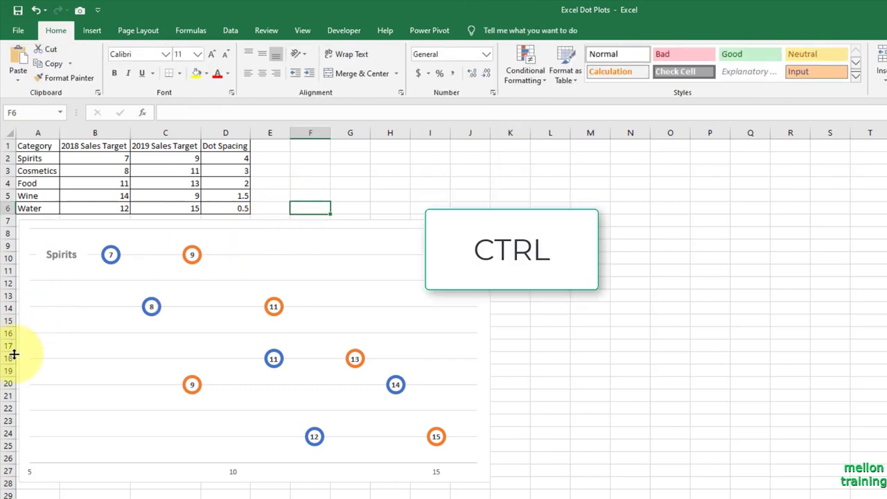
Step: Copy the Spirits label beside the Cosmetics and Food rows, linking them to A3 and A4
ctrl+click(66, 256)
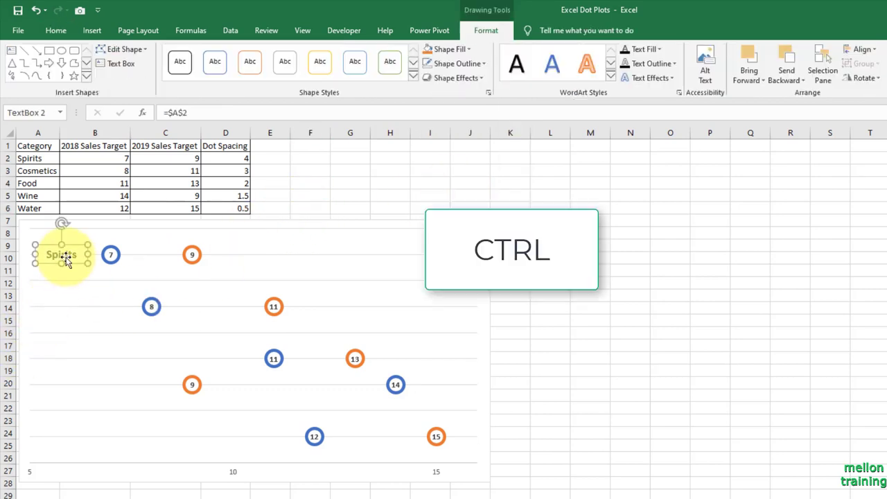
drag(69, 263, 113, 313)
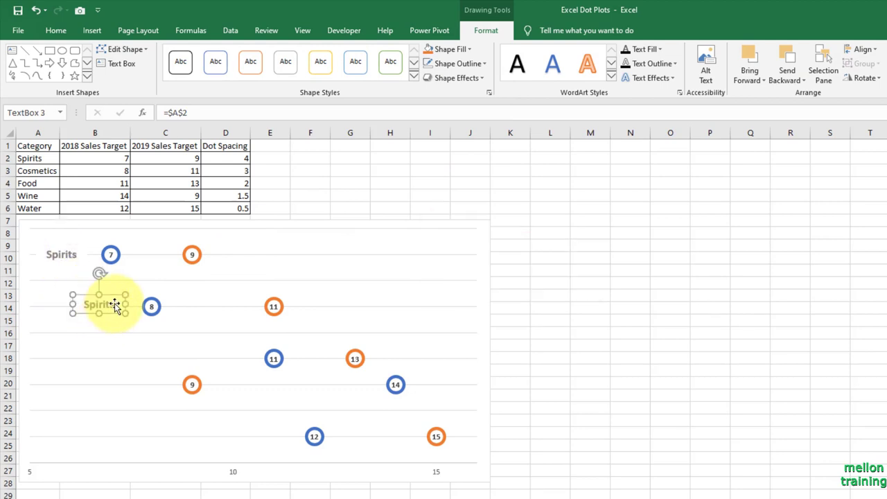
click(212, 115)
key(BackSpace)
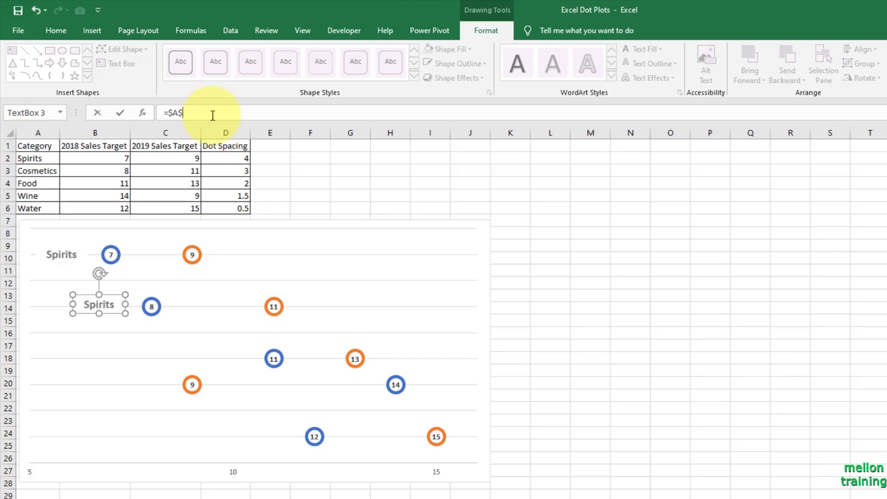
text(3)
key(Return)
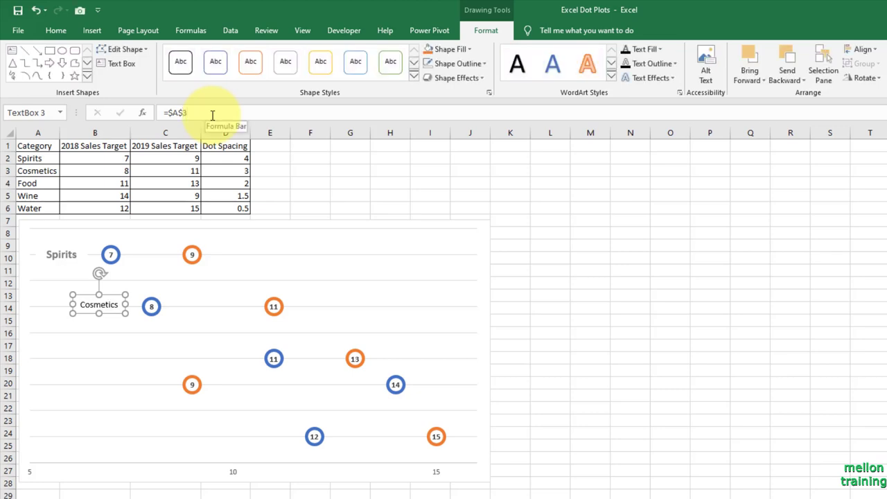
drag(113, 316, 234, 364)
click(203, 115)
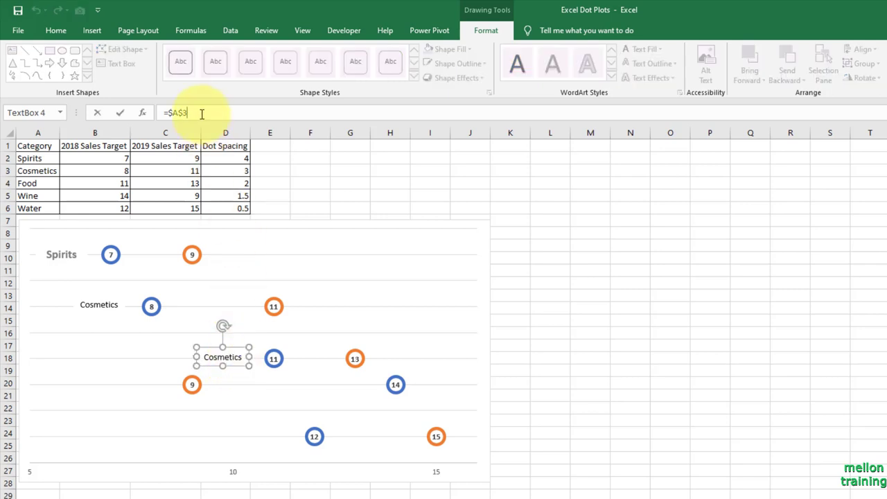
key(BackSpace)
text(4)
key(Return)
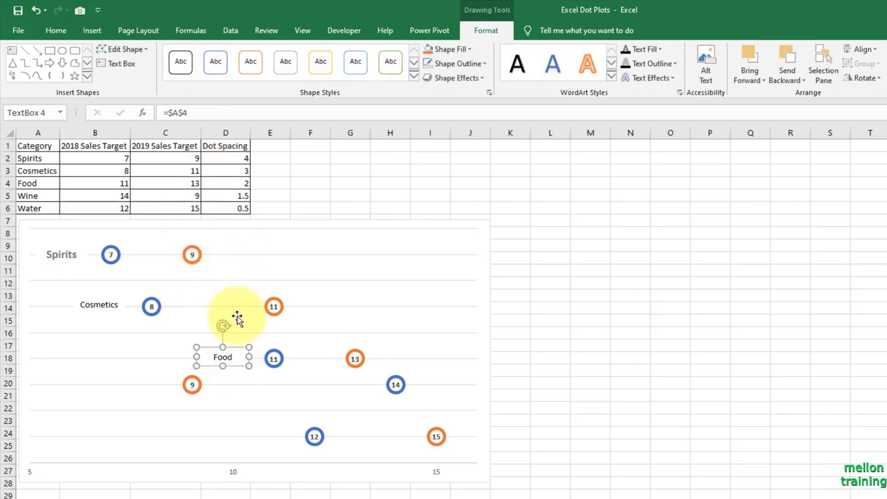
Step: Copy labels beside the Wine and Water rows, linking them to A5 and A6
drag(239, 369, 164, 400)
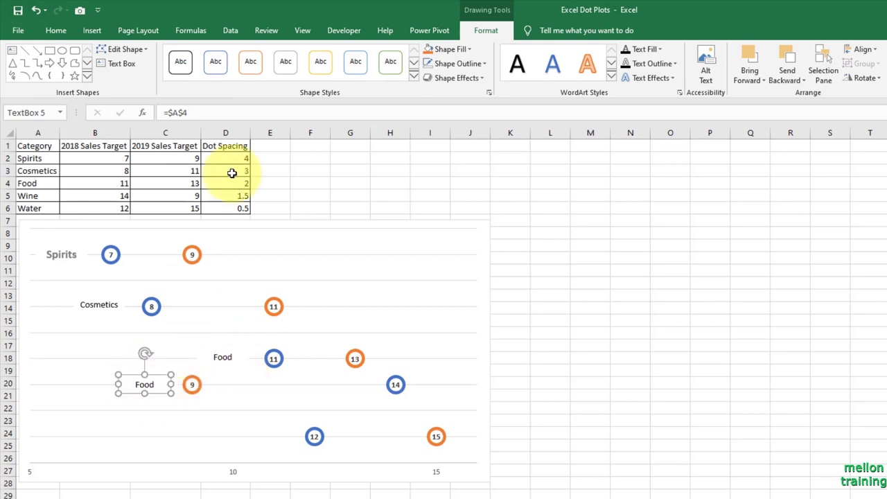
click(203, 114)
key(BackSpace)
text(5)
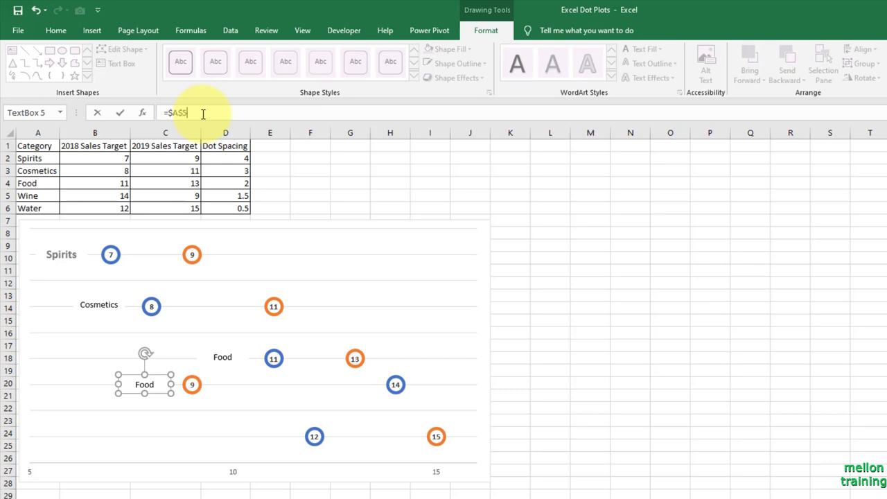
key(Return)
drag(158, 392, 280, 449)
click(206, 111)
key(BackSpace)
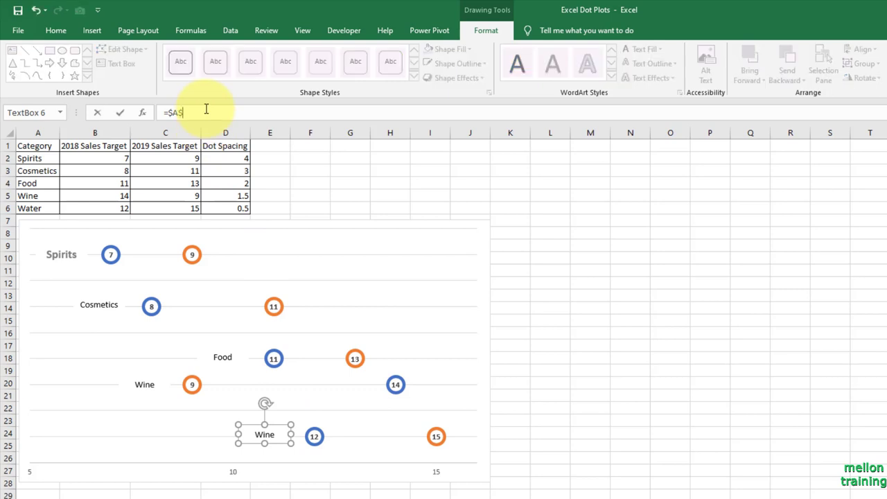
text(6)
key(Return)
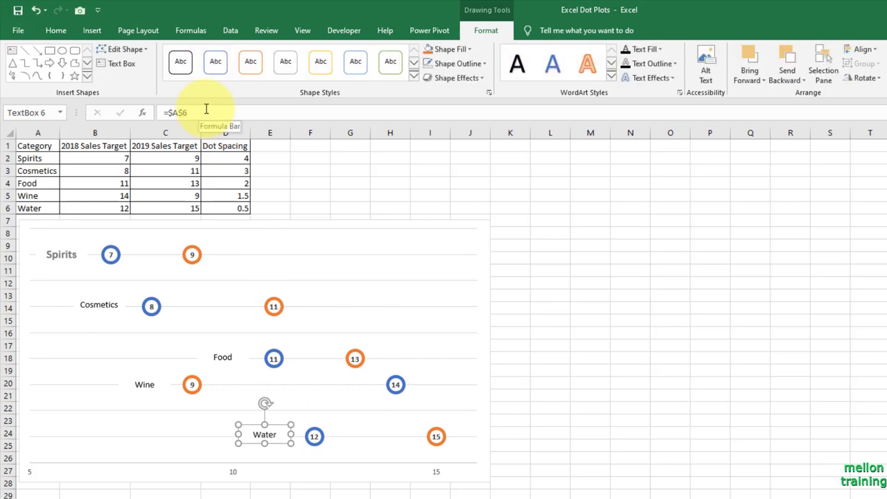
click(71, 256)
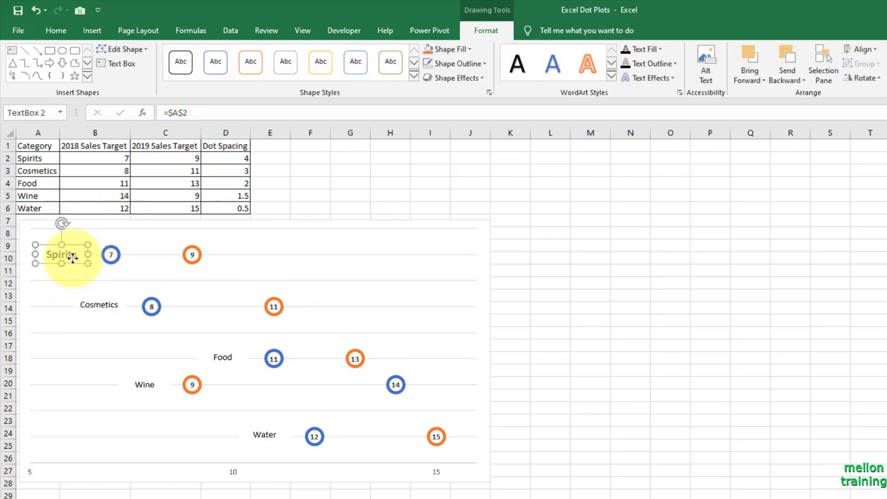
Step: Use Format Painter to copy the Spirits style onto the Cosmetics, Food, Wine and Water labels
click(55, 30)
double_click(70, 78)
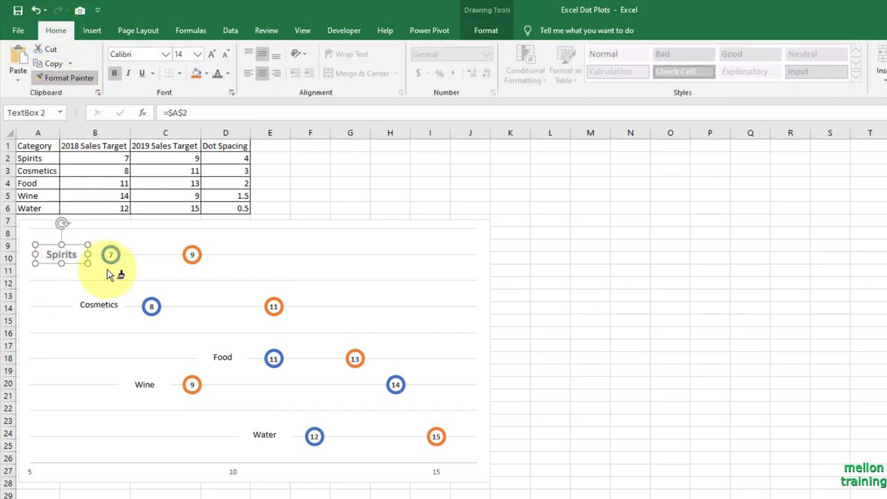
click(99, 305)
click(221, 353)
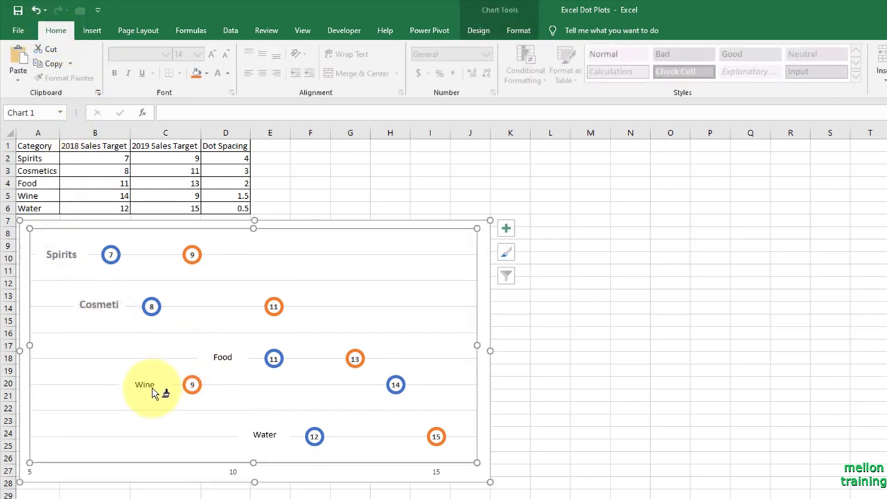
click(217, 357)
click(146, 384)
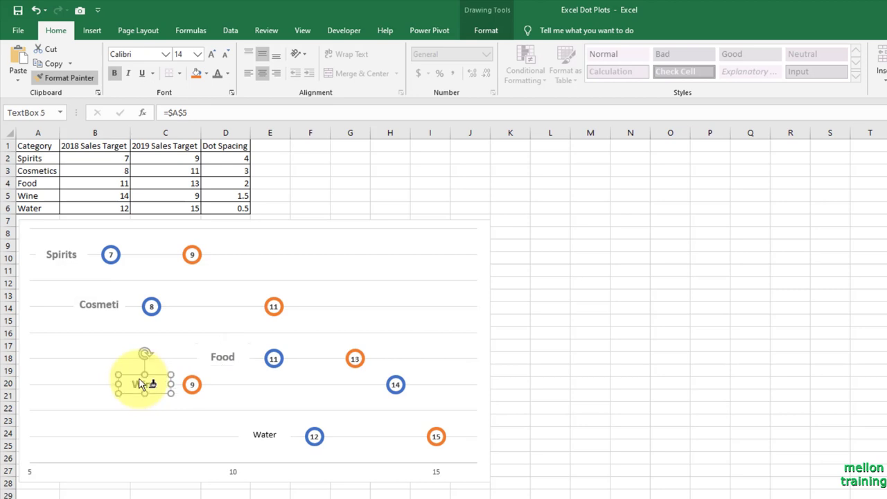
click(263, 435)
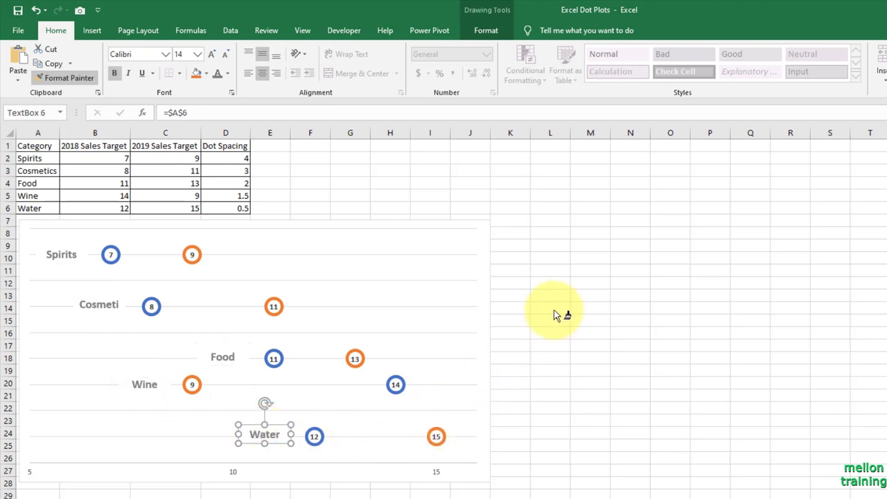
key(Escape)
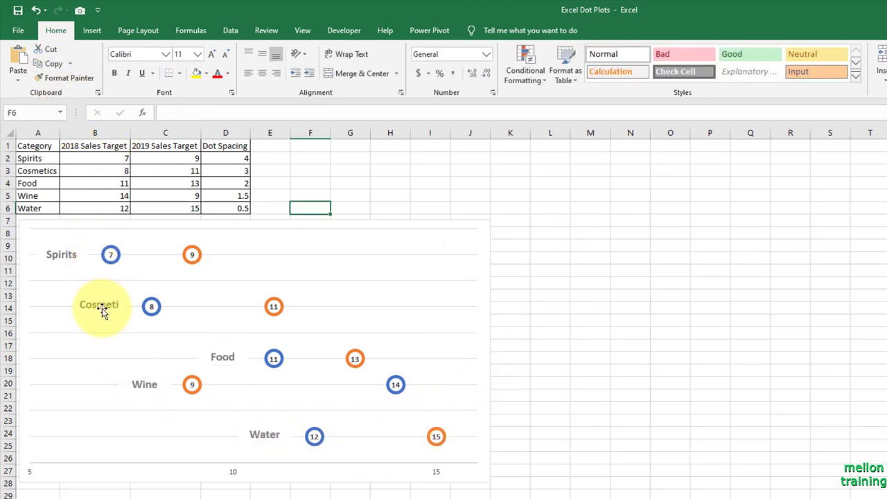
click(75, 303)
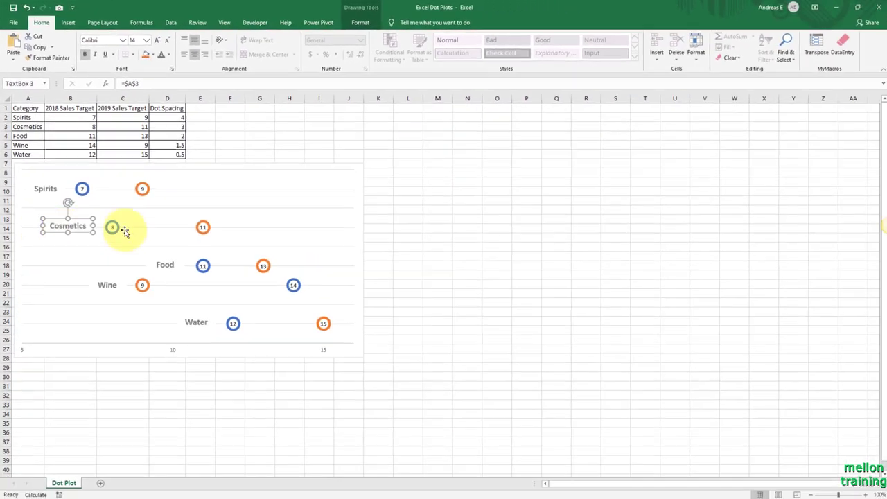
Step: Set the orange 2019 data labels to take their text from cells A2:A6
key(Escape)
click(192, 254)
right_click(142, 188)
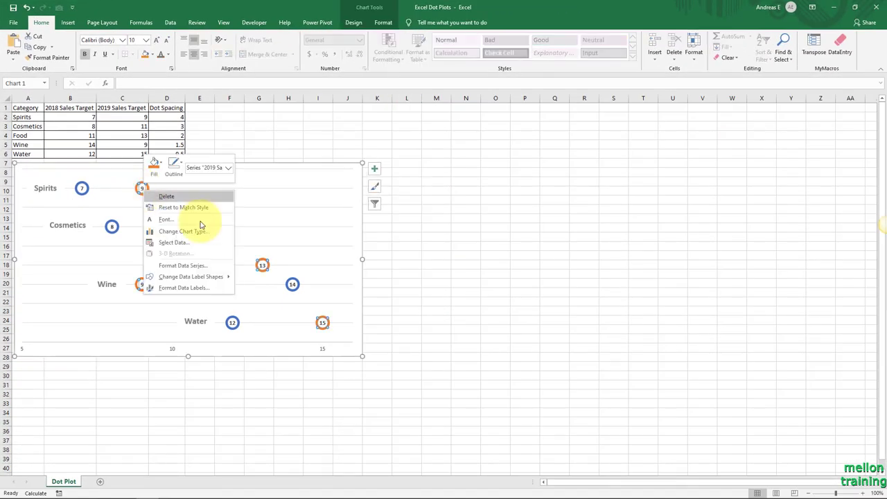
click(219, 292)
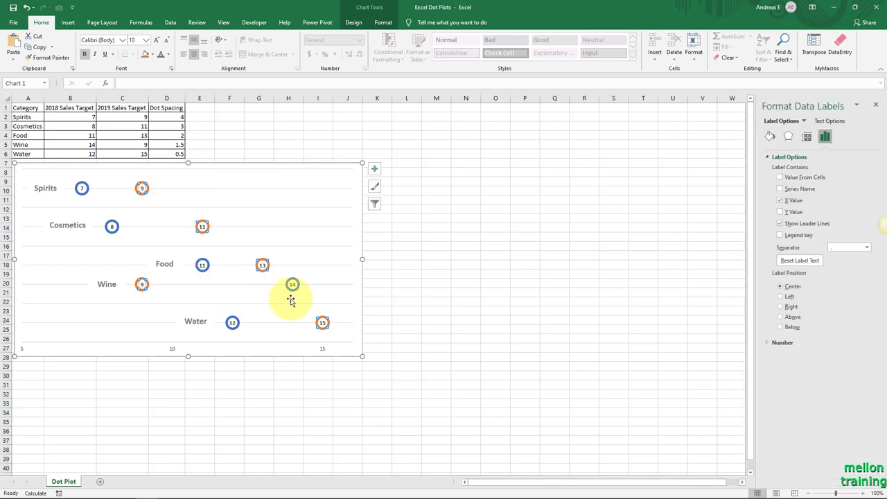
click(780, 178)
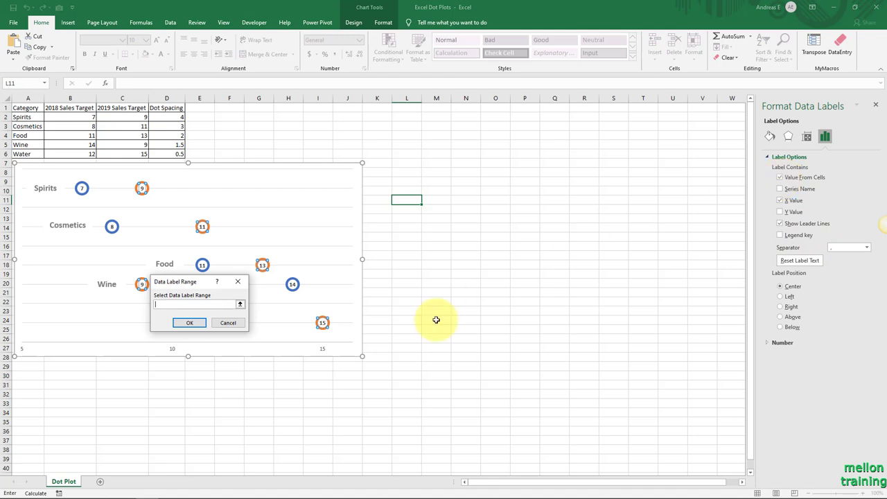
click(241, 306)
drag(17, 117, 17, 154)
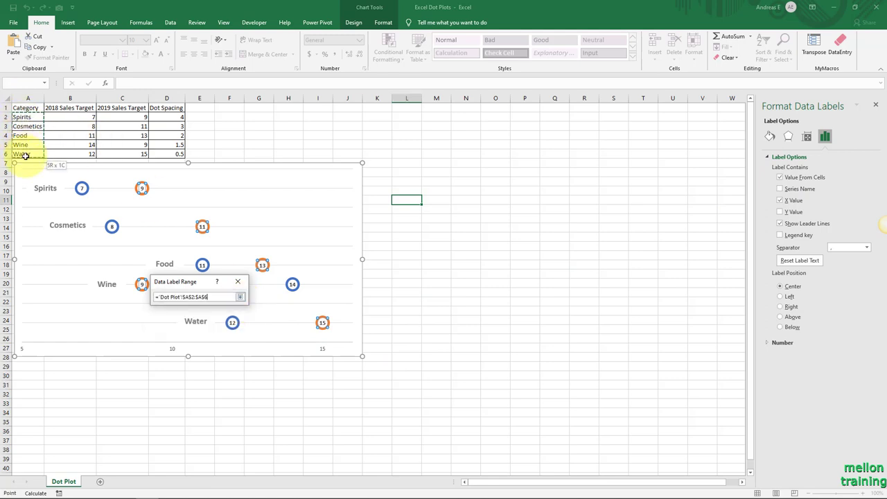
click(240, 297)
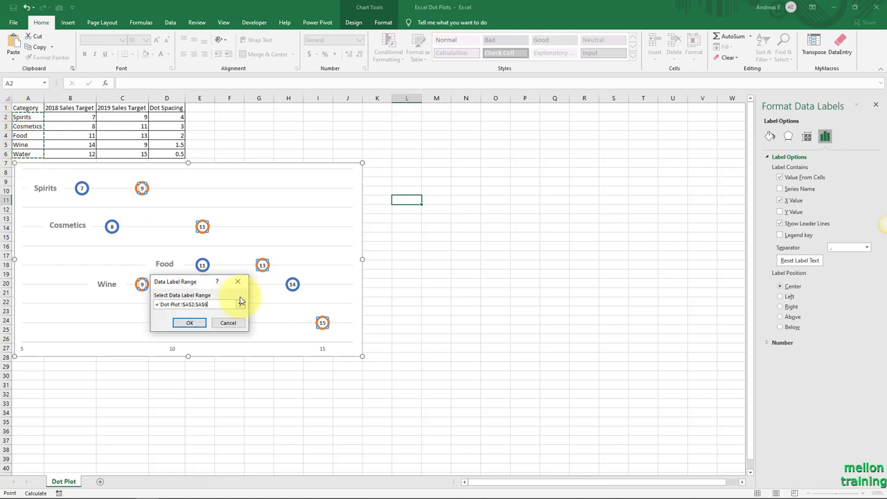
click(197, 323)
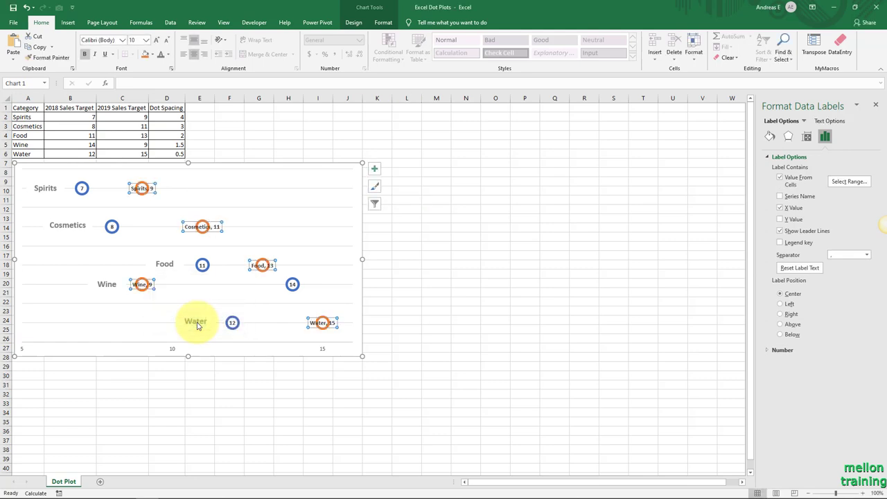
Step: Keep the 2019 labels centred on the dots and uncheck the category text so only values show
click(781, 313)
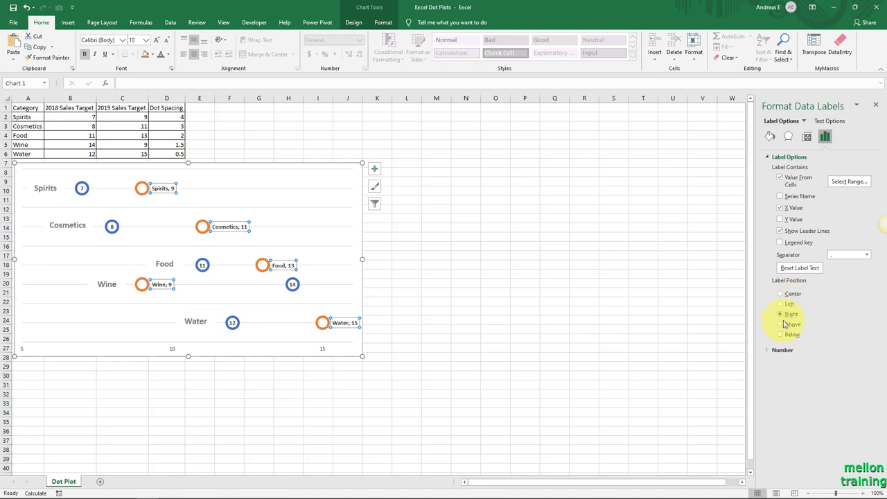
click(782, 336)
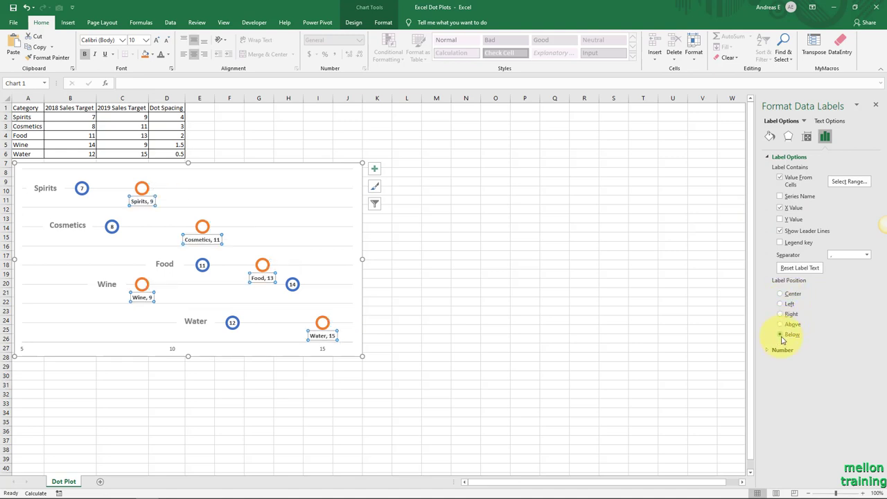
click(782, 294)
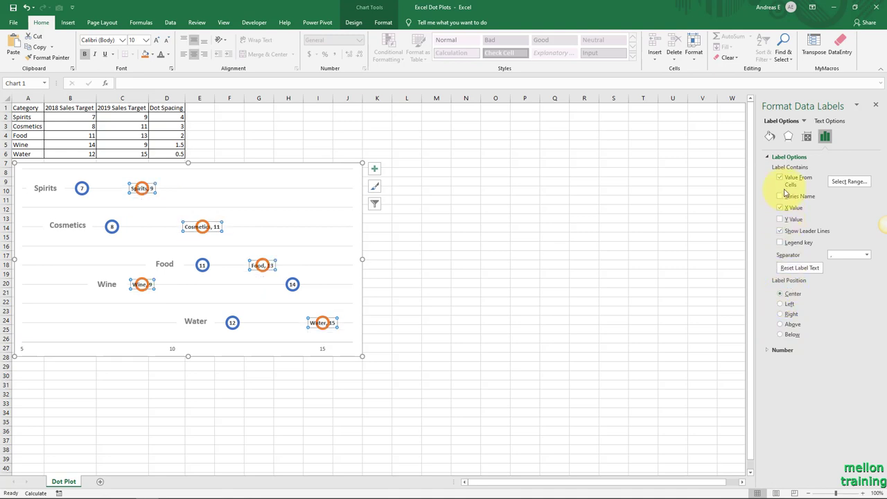
click(781, 179)
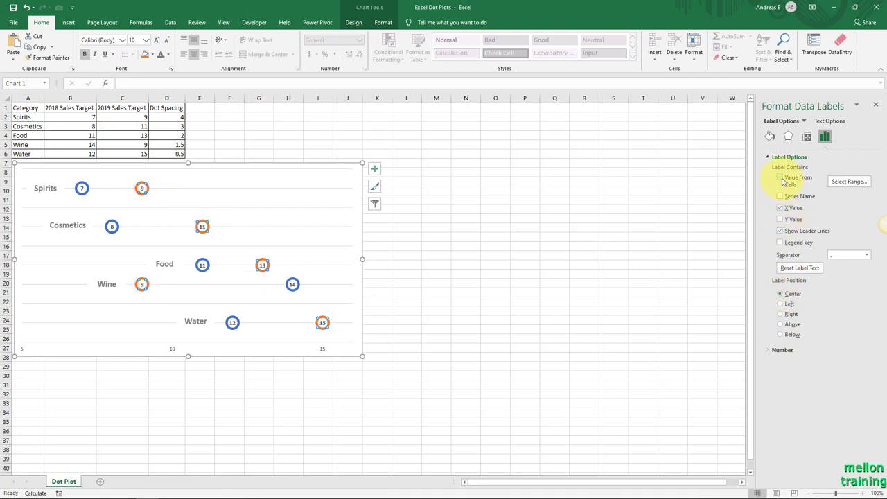
click(701, 300)
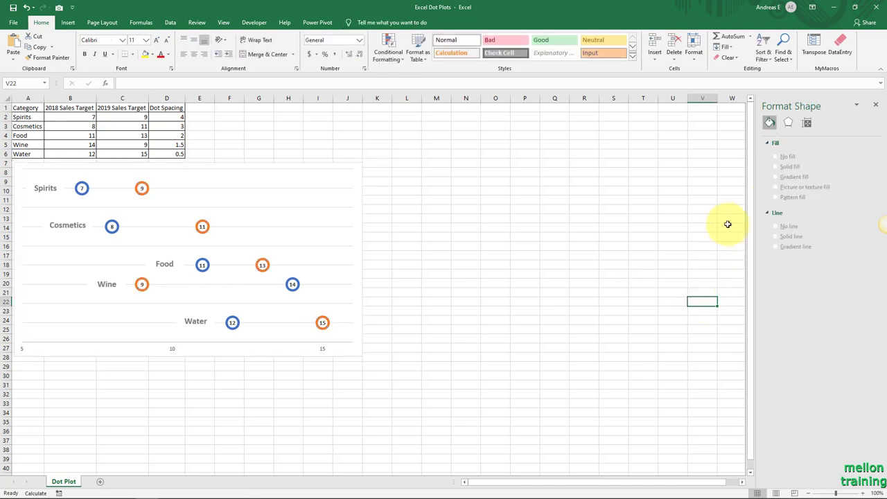
Step: Close the Format pane and select cell A30 below the chart
click(877, 106)
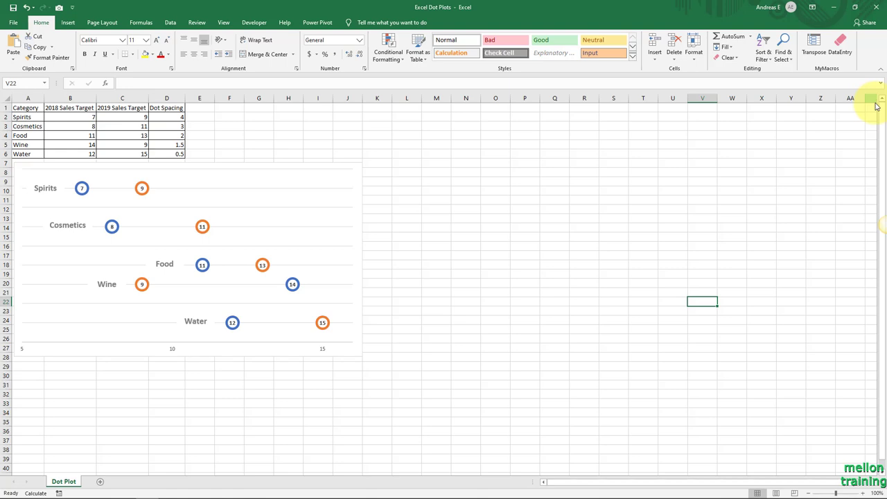
click(28, 375)
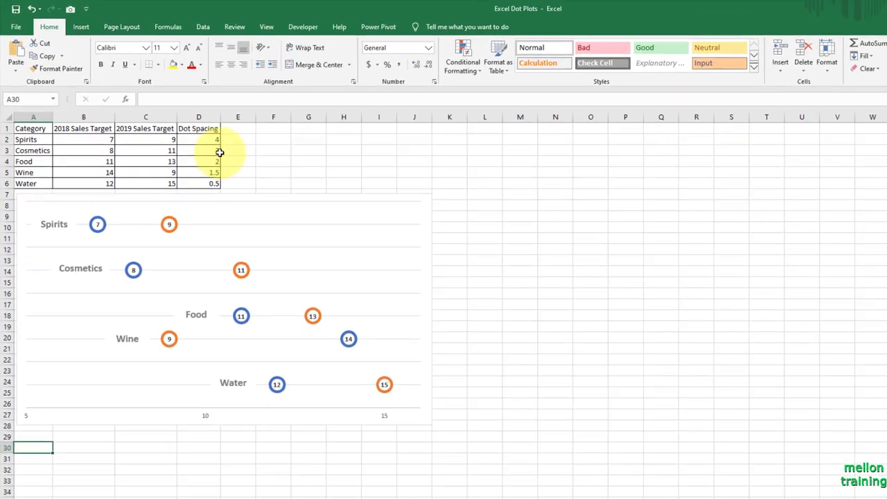
Step: Add headers Positive Error in E1 and Negative Error in F1, autofitting both columns
click(200, 116)
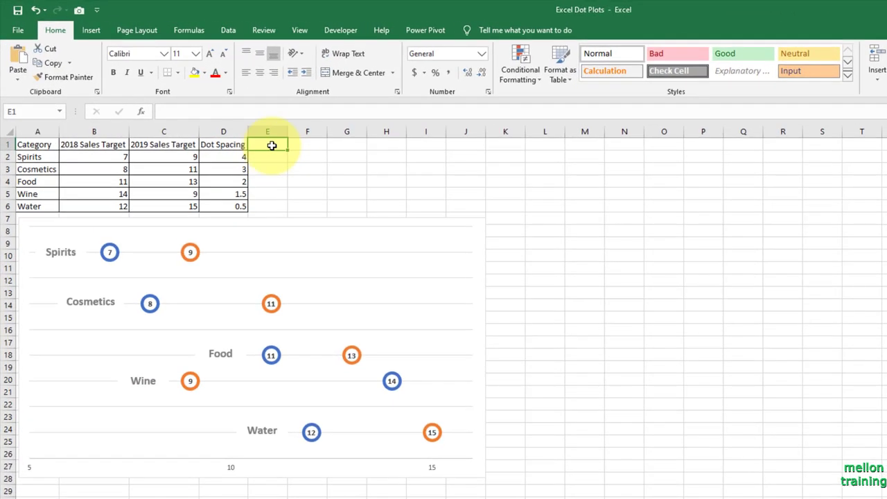
text(Positive)
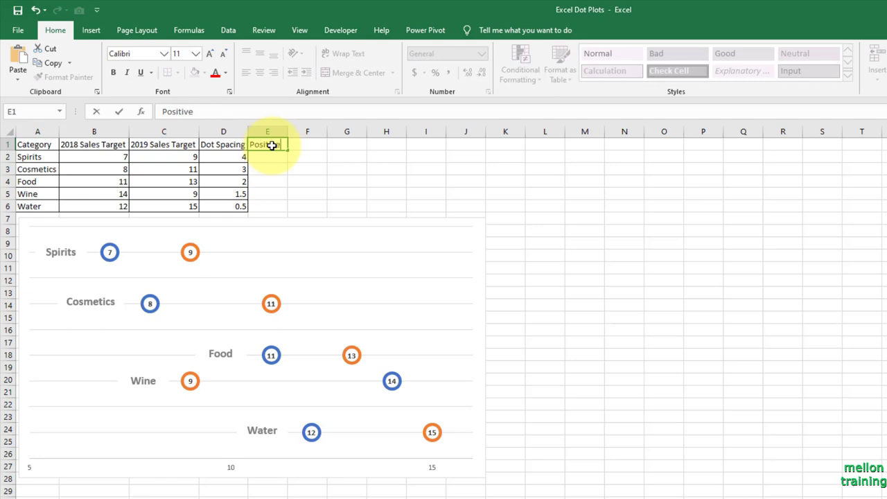
text( Error)
key(Return)
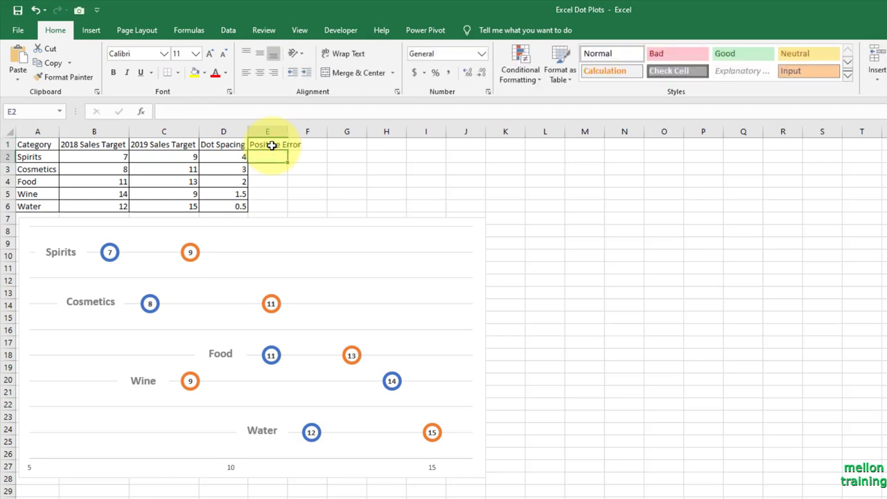
double_click(287, 131)
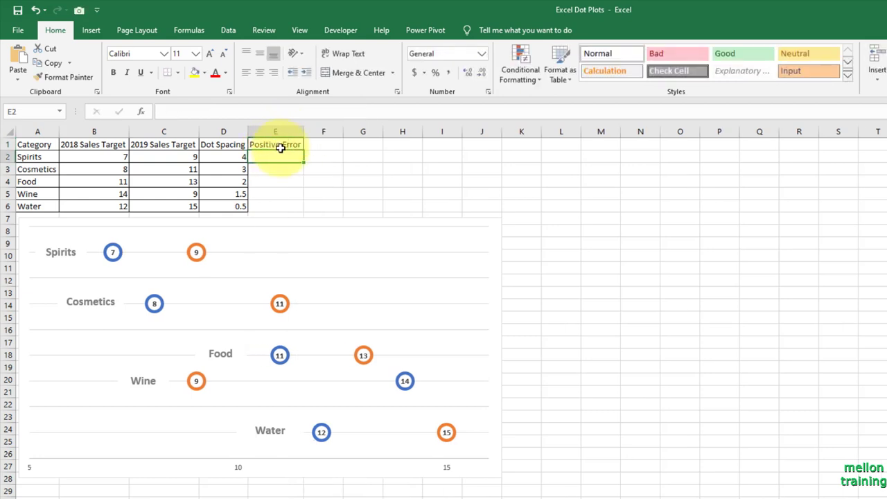
click(320, 143)
text(Negart)
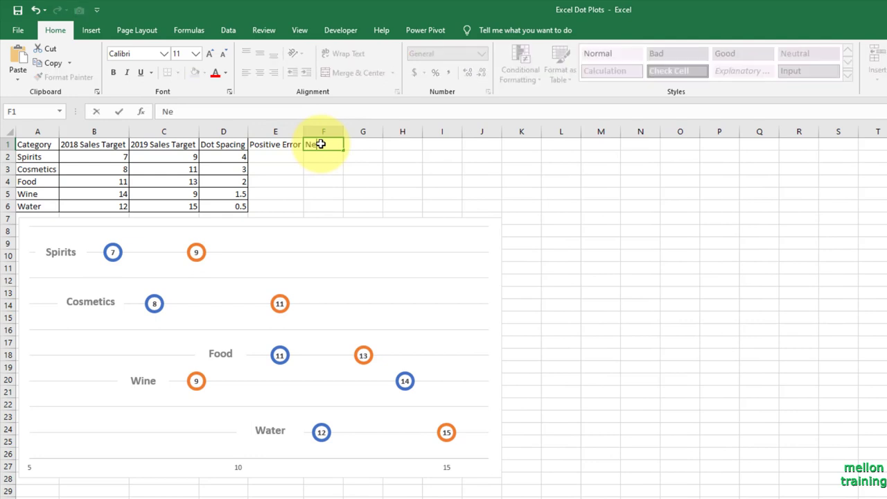
key(BackSpace)
key(BackSpace)
text(tive Error)
key(Return)
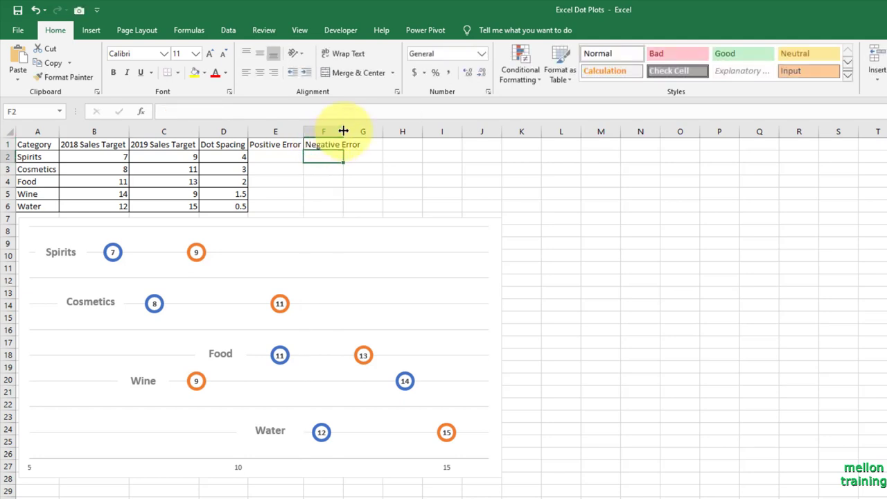
double_click(344, 132)
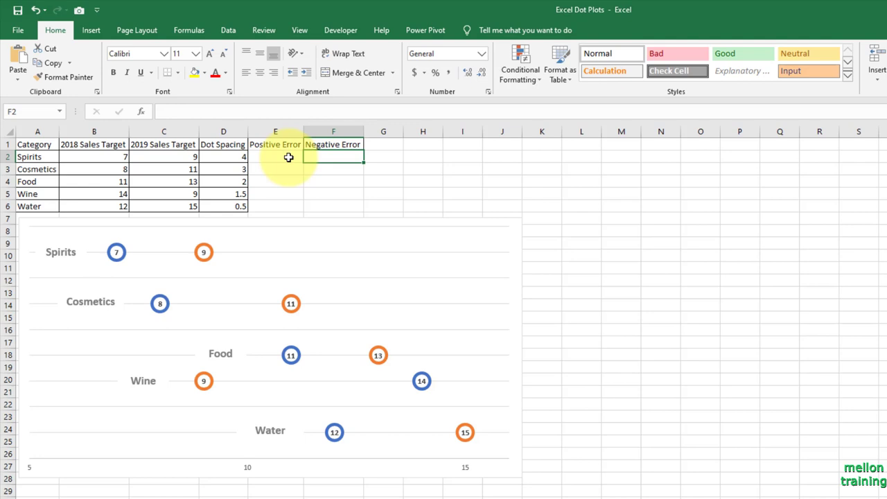
Step: Fill E2:E6 with the positive error formula =C2-B2
click(288, 157)
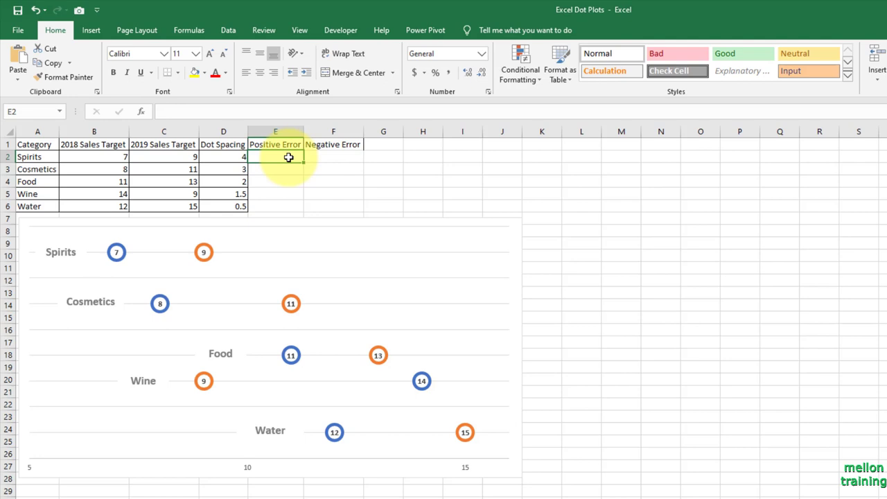
text(=)
click(178, 159)
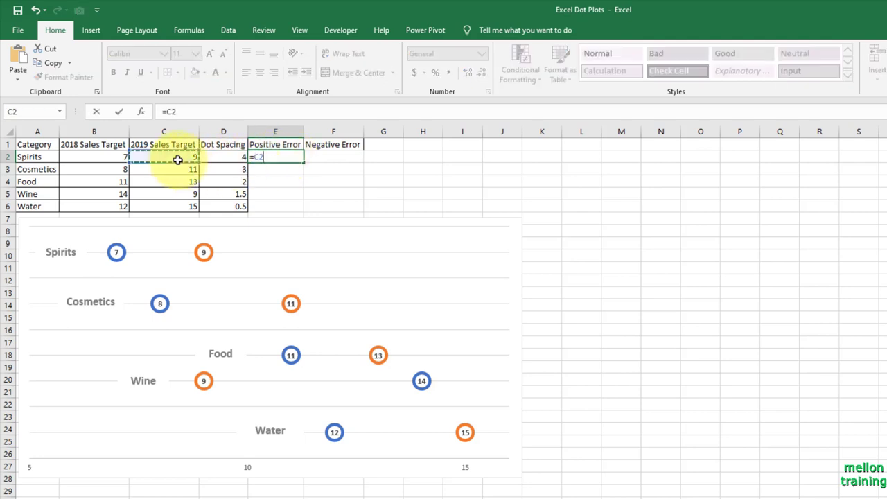
text(-)
click(116, 158)
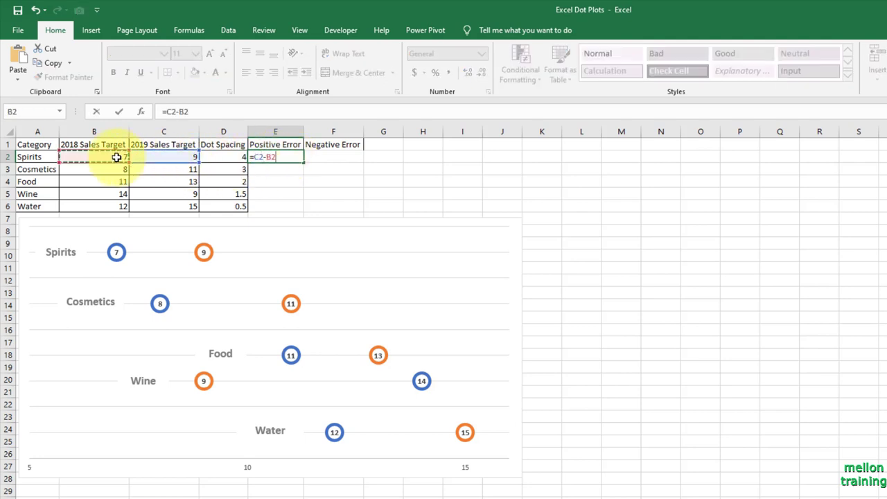
key(Return)
click(291, 154)
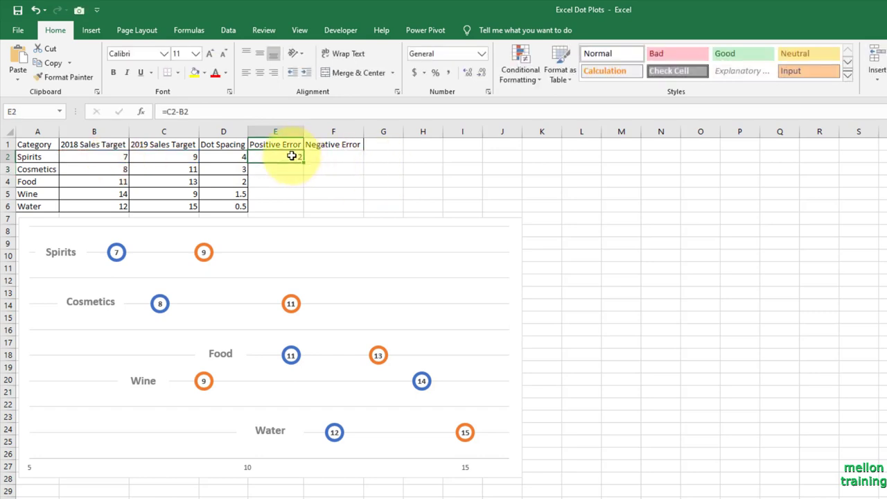
drag(302, 160, 307, 208)
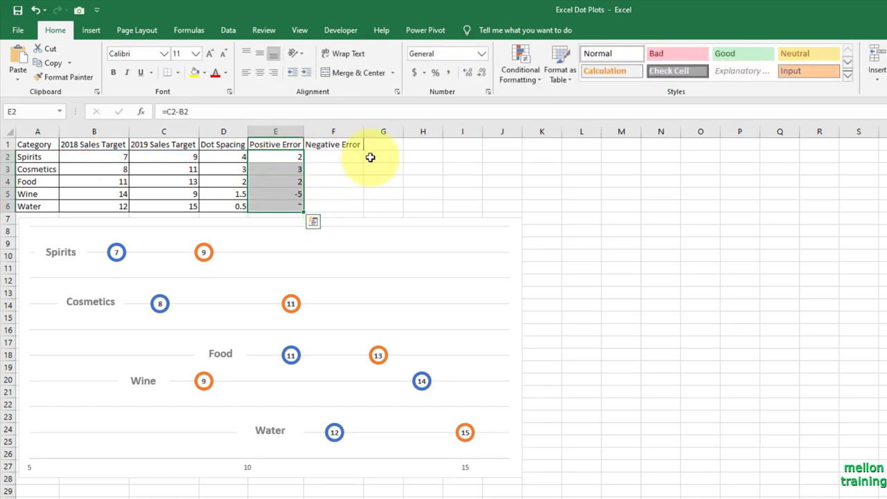
Step: Fill F2:F6 with the negative error formula =B2-C2
click(348, 156)
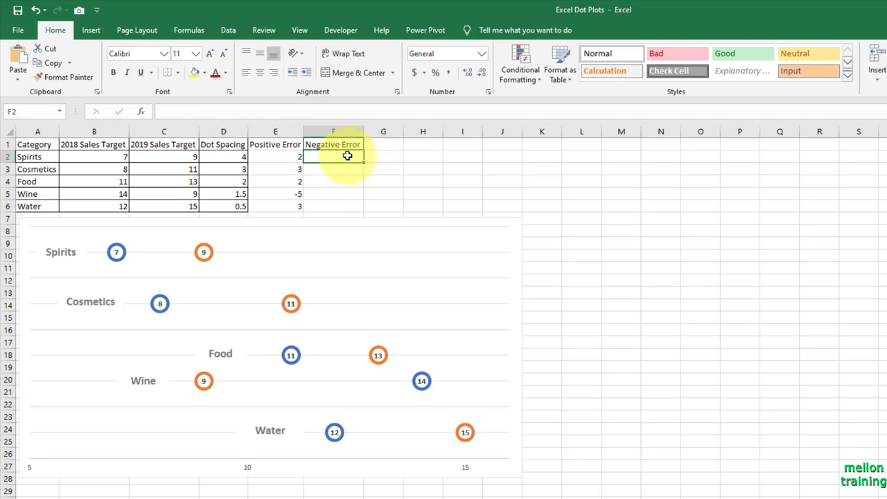
text(=)
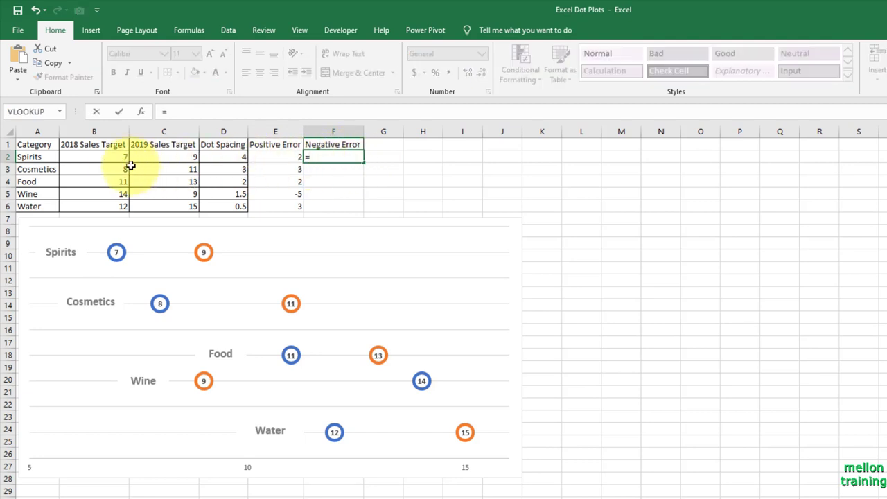
click(104, 155)
text(-)
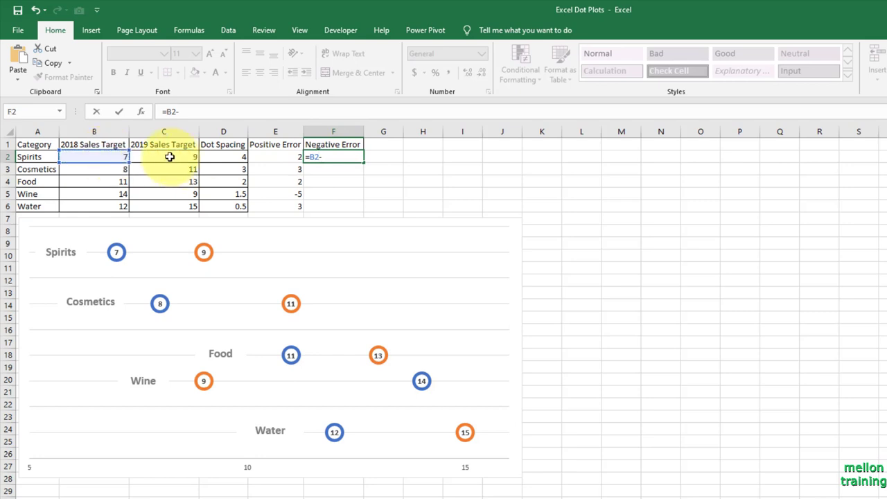
click(169, 157)
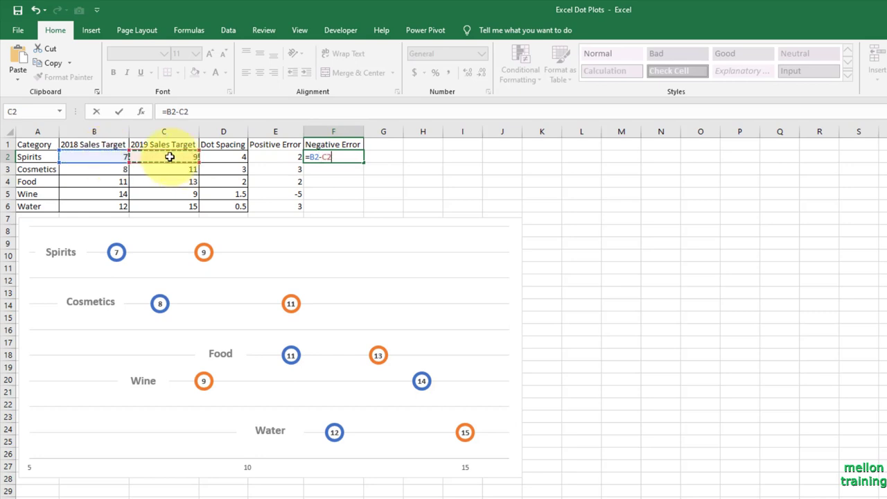
key(Return)
click(350, 158)
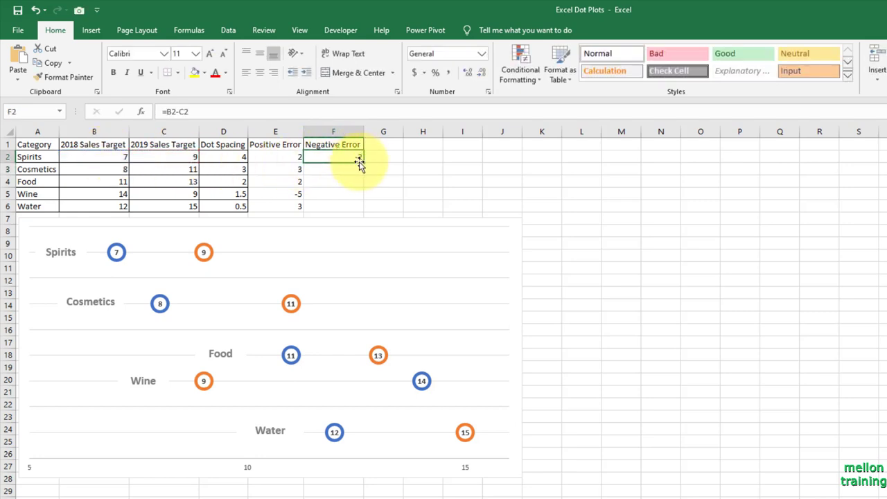
drag(363, 163, 363, 210)
click(419, 160)
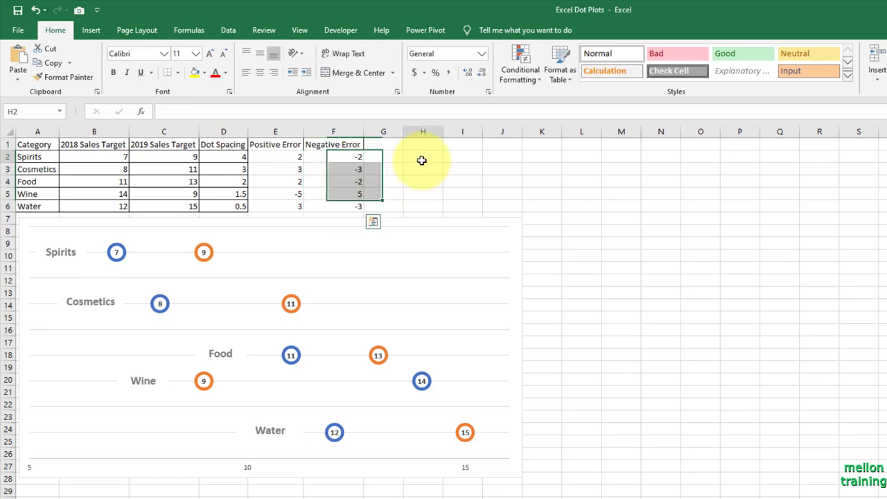
drag(39, 145, 343, 206)
Step: Apply All Borders to the table A1:F6
click(177, 72)
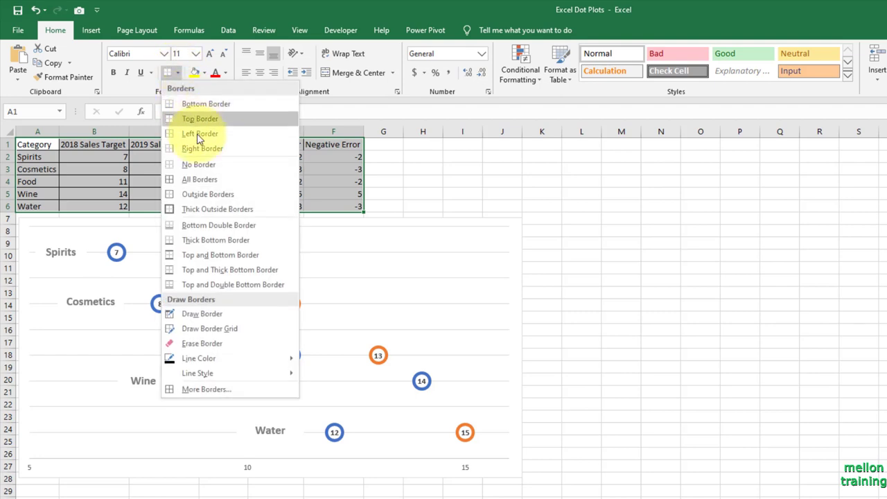
click(195, 179)
click(419, 160)
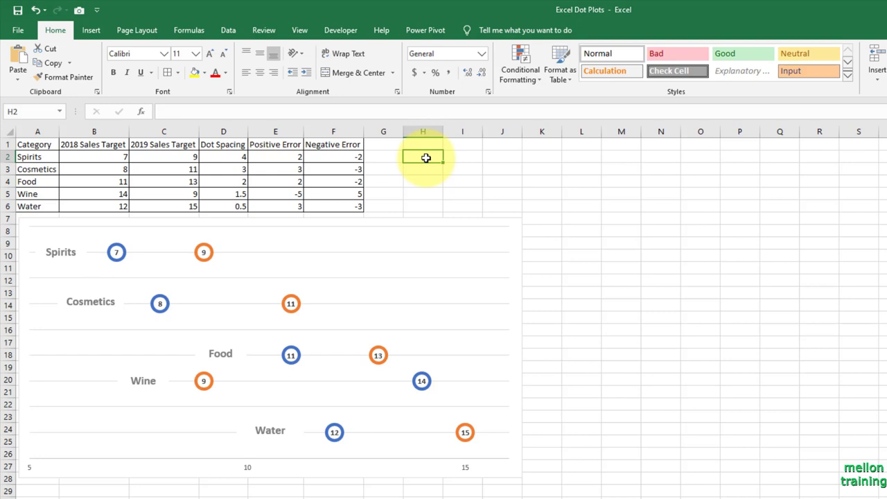
Step: Replace the negative gaps with 0 in E5, F2, F3, F4 and F6
click(289, 194)
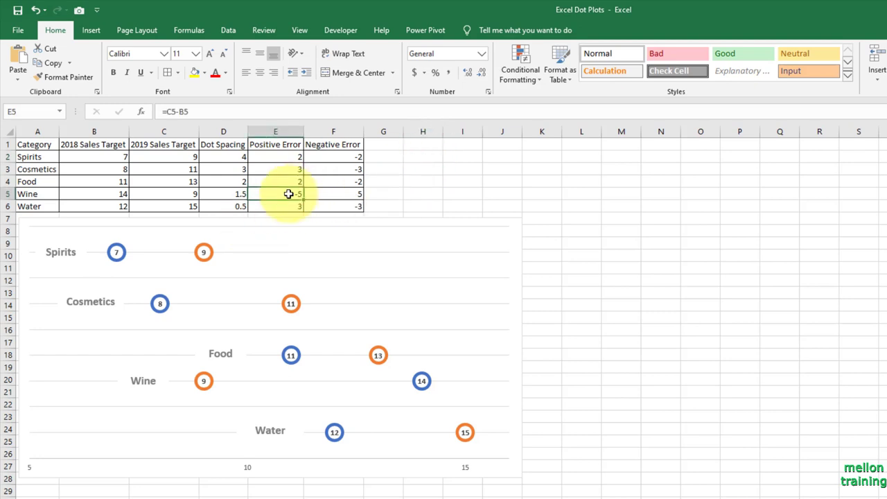
text(0)
key(Tab)
key(Up)
key(Up)
key(Up)
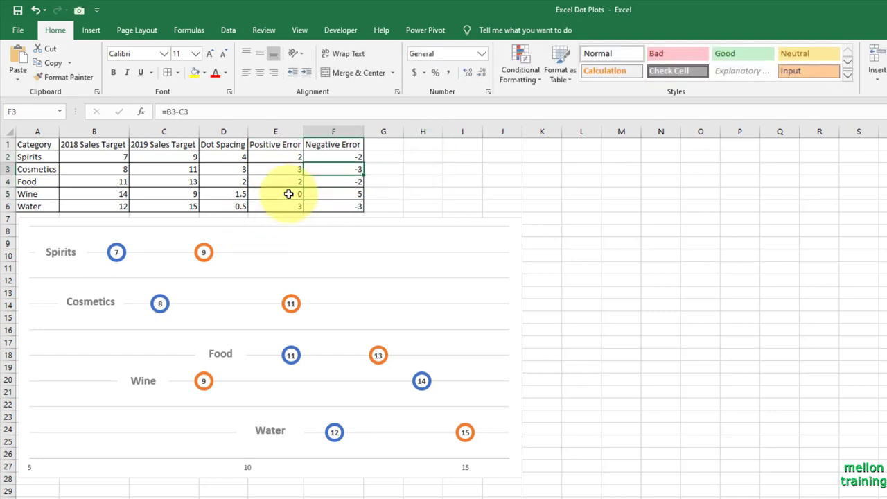
key(F2)
key(Return)
key(F2)
key(Return)
key(F2)
key(Return)
key(F2)
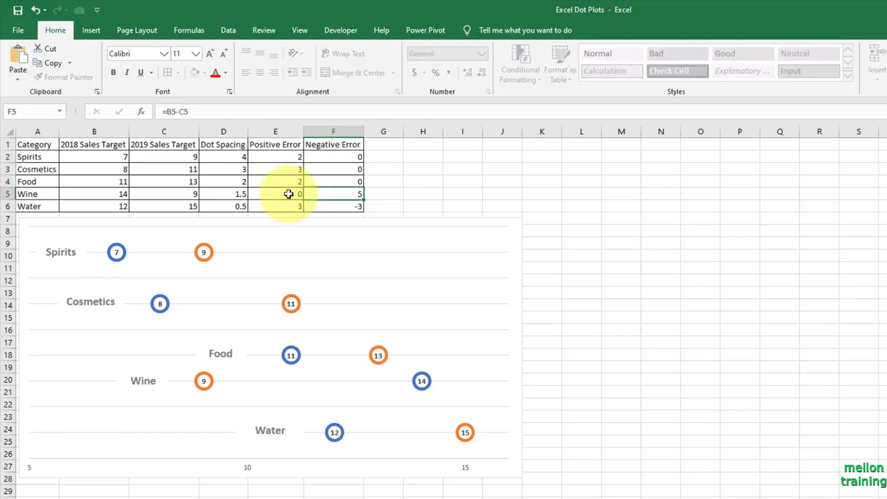
key(Return)
key(F2)
key(Tab)
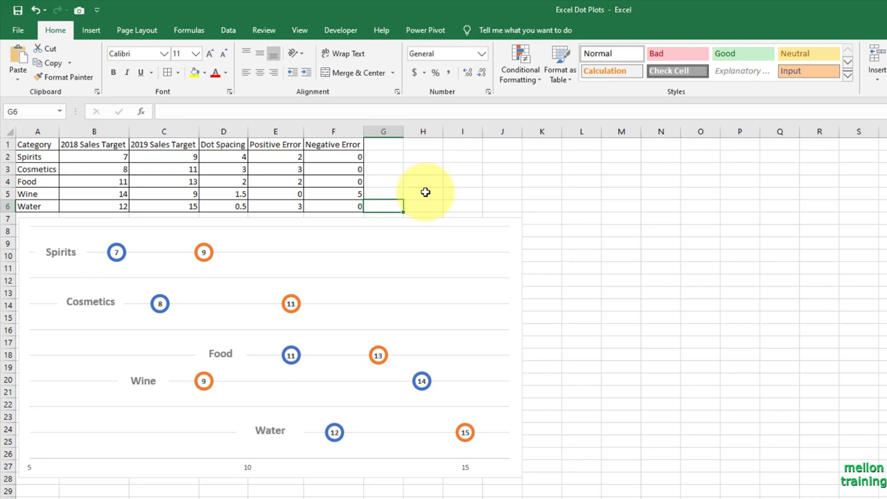
Step: Add error bars to the blue 2018 Sales Target series with a Percentage amount
click(123, 255)
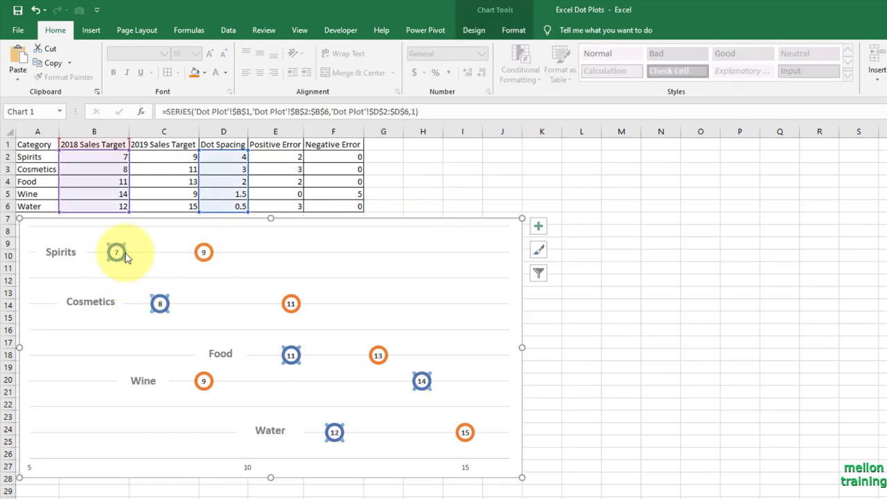
click(538, 227)
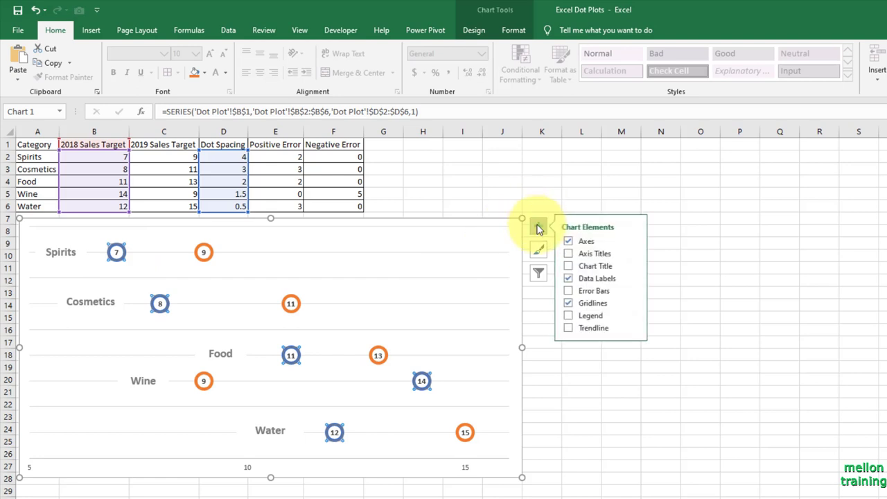
mouse_move(635, 294)
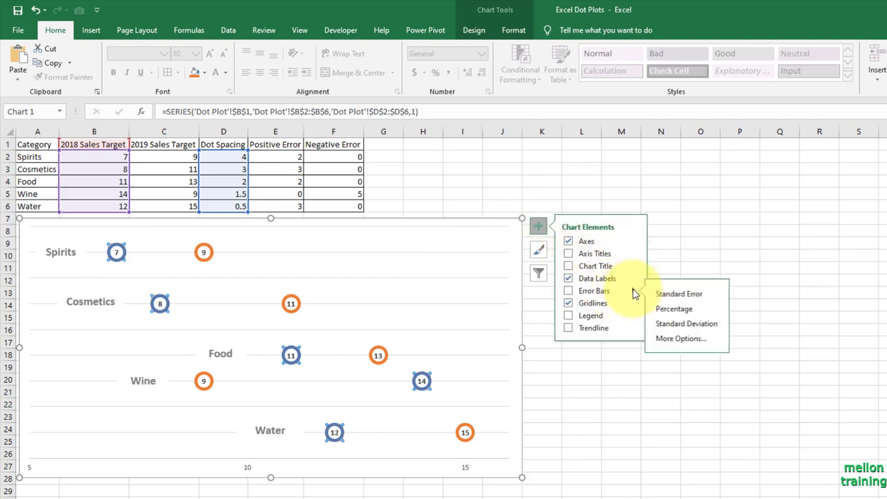
click(697, 338)
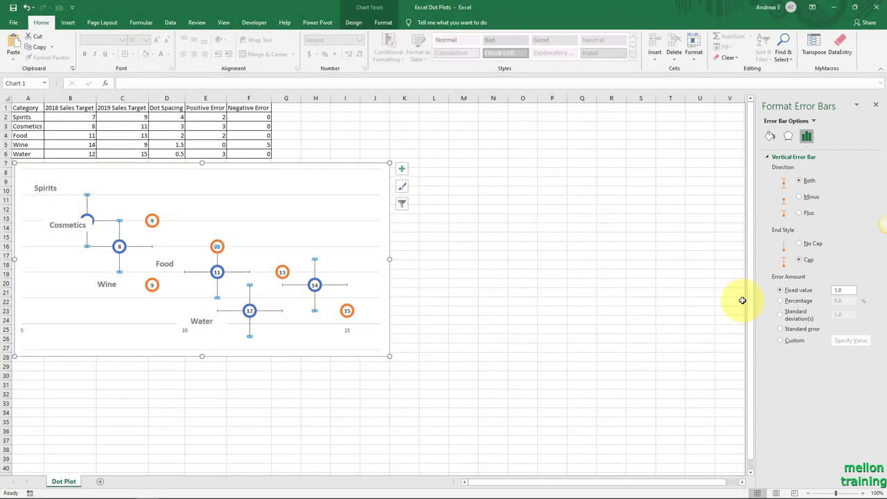
click(780, 301)
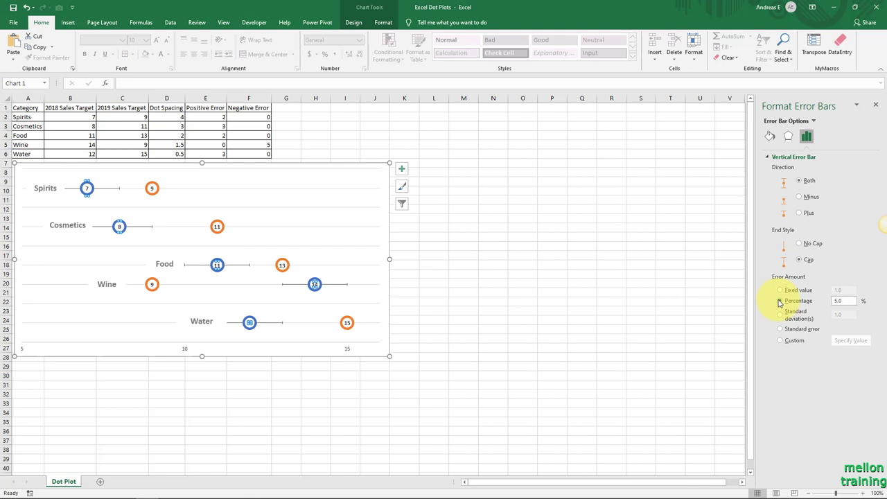
Step: Switch to the 2018 series' X error bars and choose a Custom error amount via Specify Value
click(815, 122)
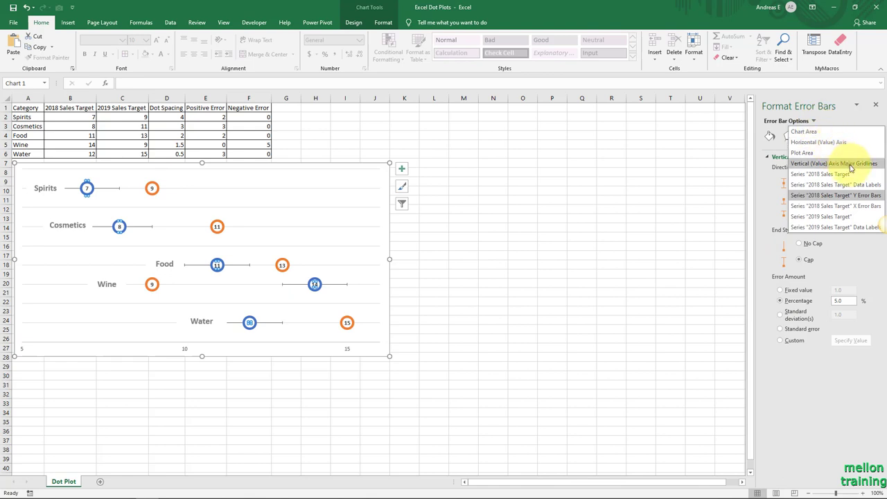
click(838, 206)
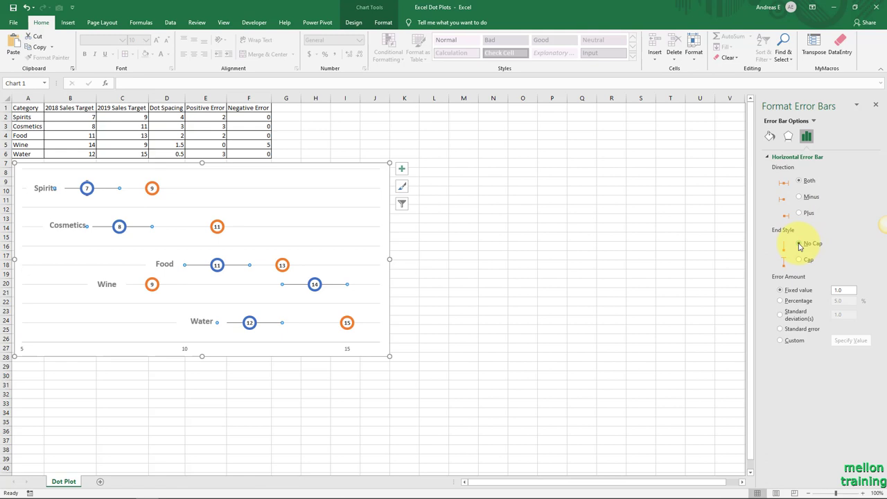
click(780, 340)
click(846, 340)
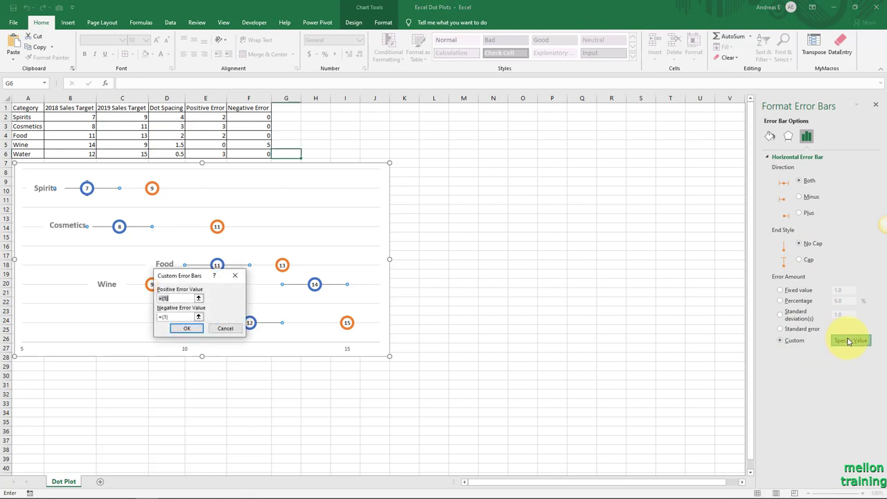
Step: Set custom error values to positive E2:E6 and negative F2:F6, then confirm
click(198, 298)
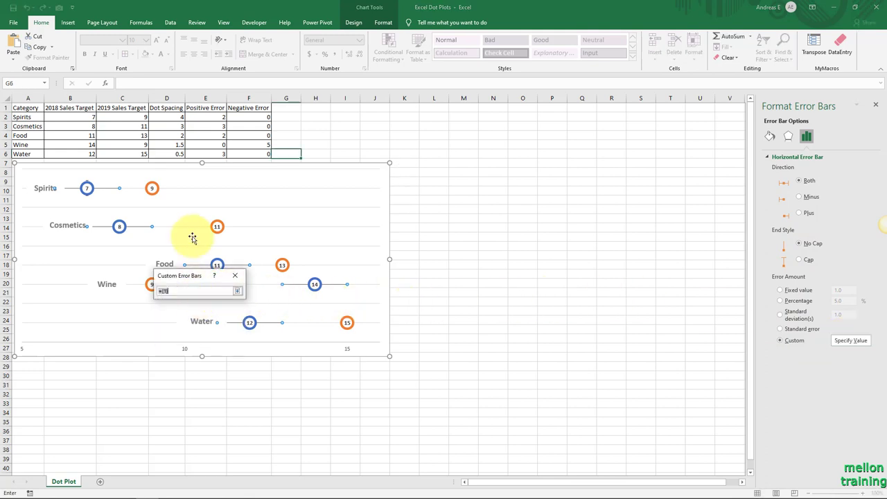
drag(205, 121, 208, 153)
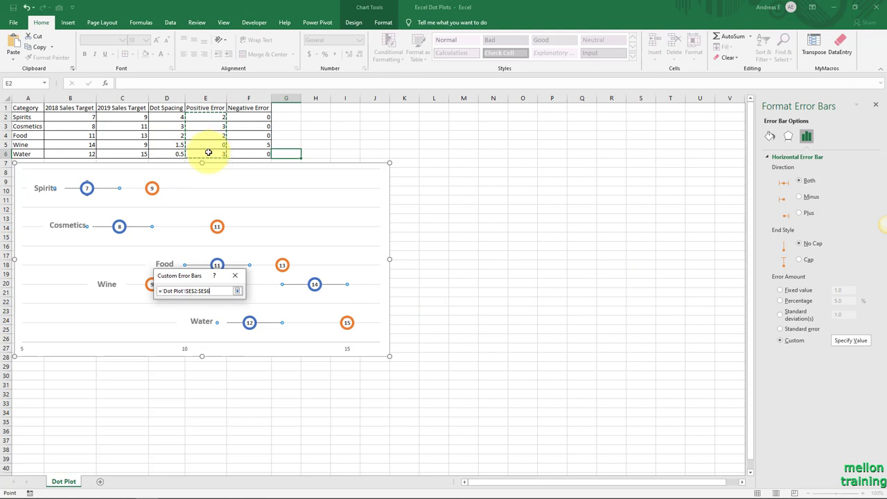
click(237, 290)
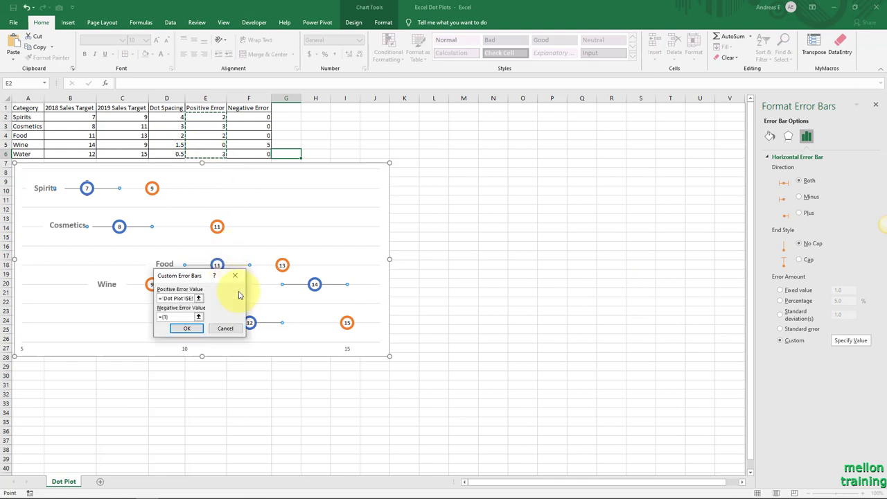
click(202, 318)
drag(248, 116, 254, 154)
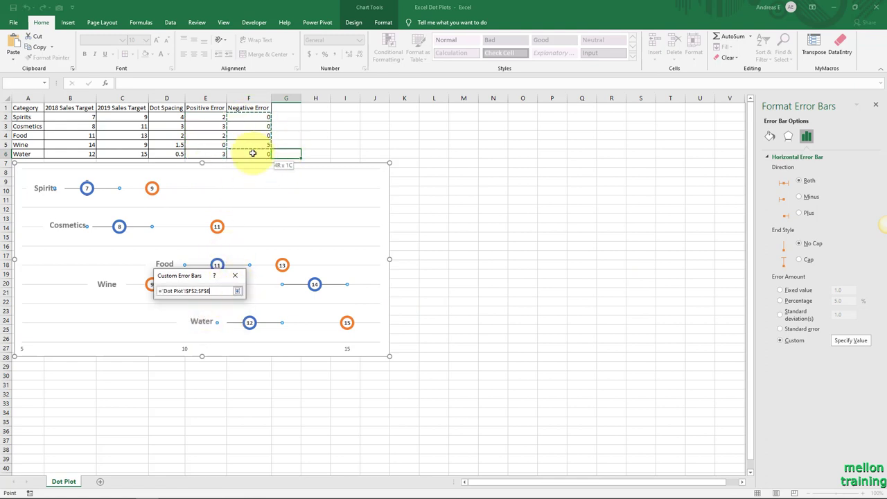
click(237, 290)
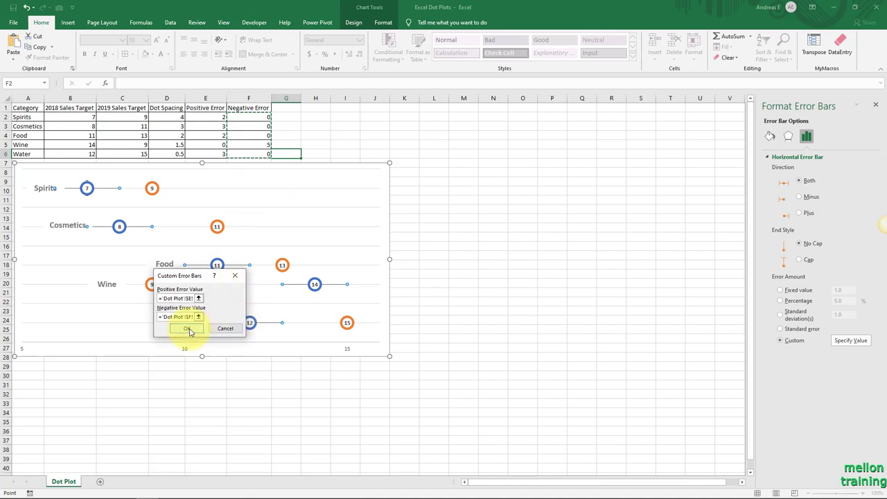
click(187, 330)
click(268, 388)
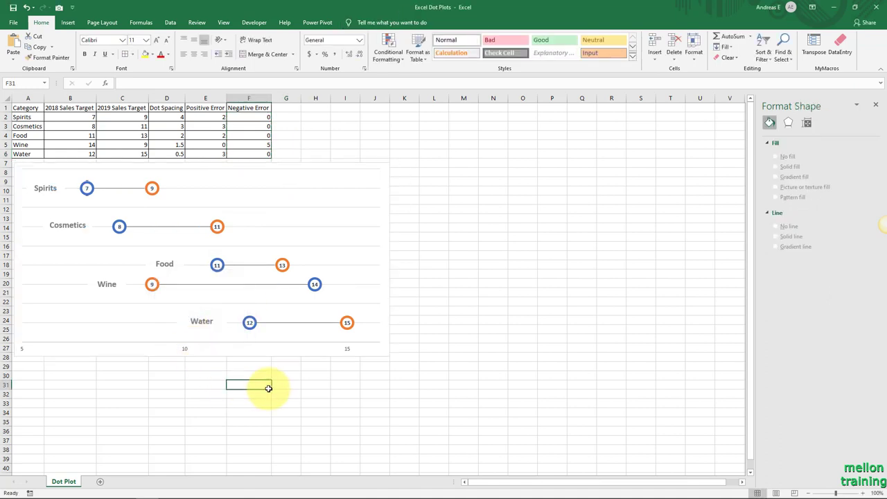
Step: Remove the horizontal gridlines and move the Spirits, Cosmetics, Wine, Food and Water labels beside their first dots
click(79, 267)
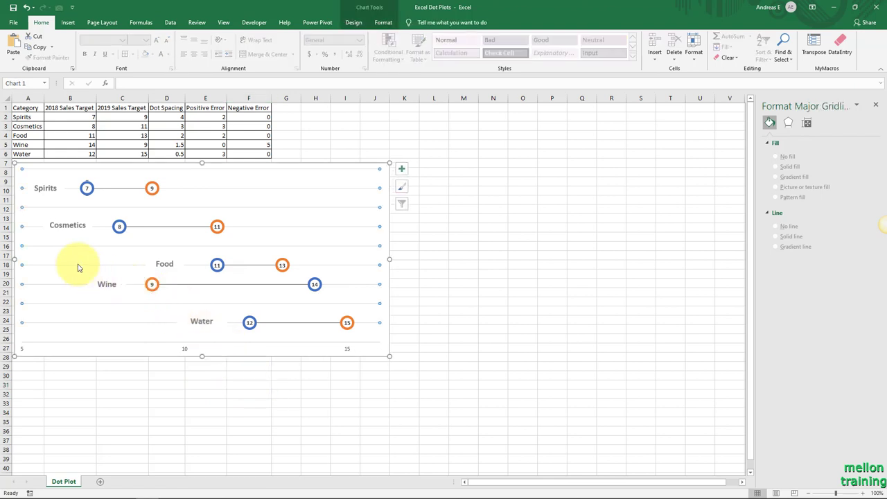
key(Escape)
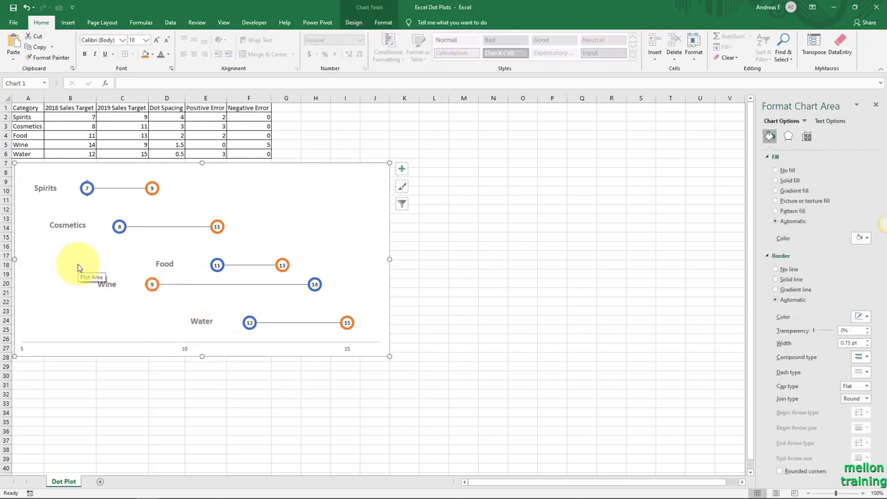
click(47, 189)
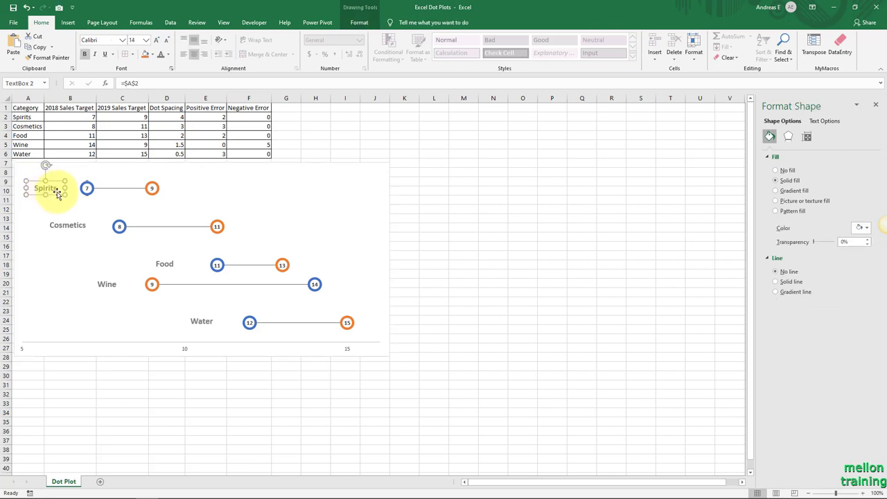
drag(54, 192, 76, 194)
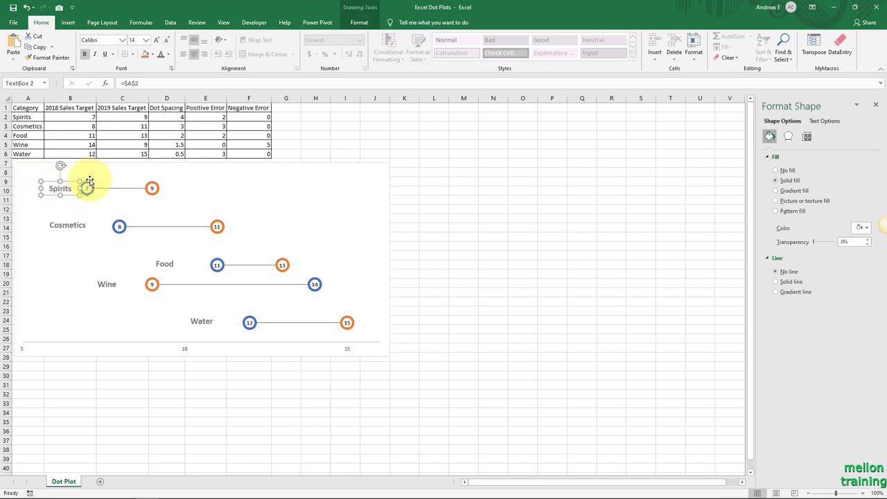
drag(69, 227, 95, 227)
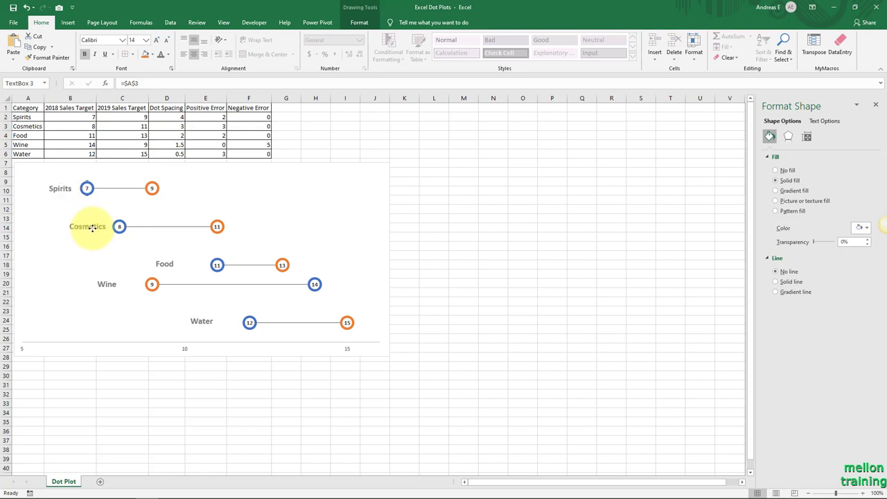
drag(109, 284, 125, 285)
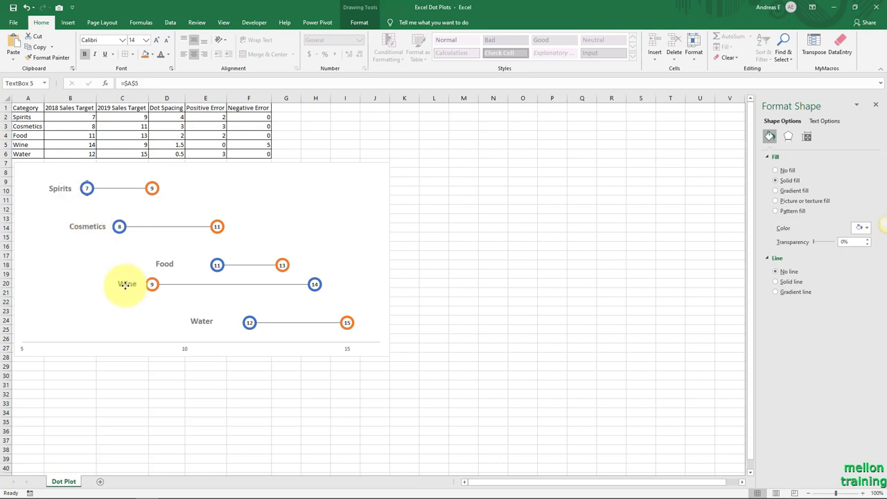
drag(165, 264, 195, 266)
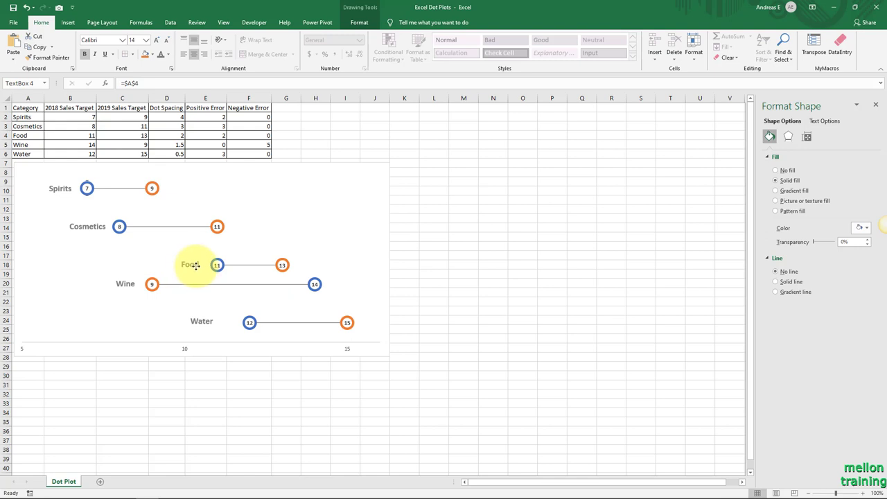
drag(201, 322, 217, 324)
click(267, 375)
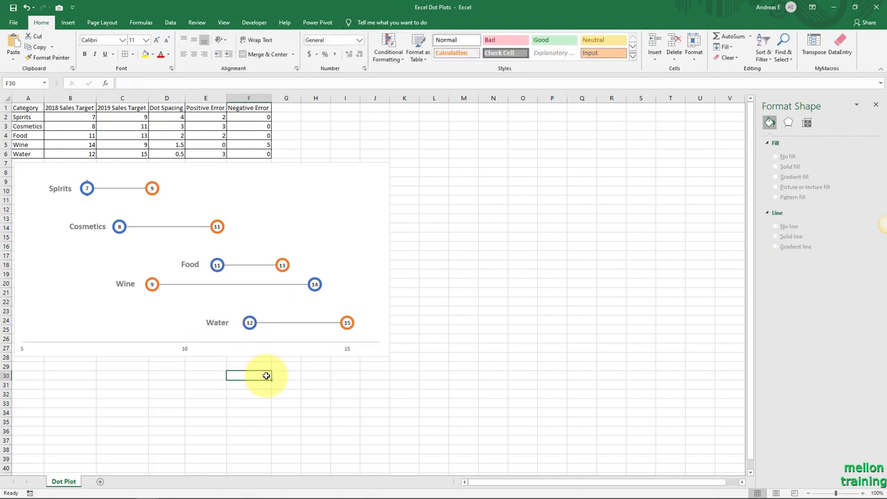
Step: Hide the worksheet gridlines and set the chart's shape outline to No Outline
click(223, 22)
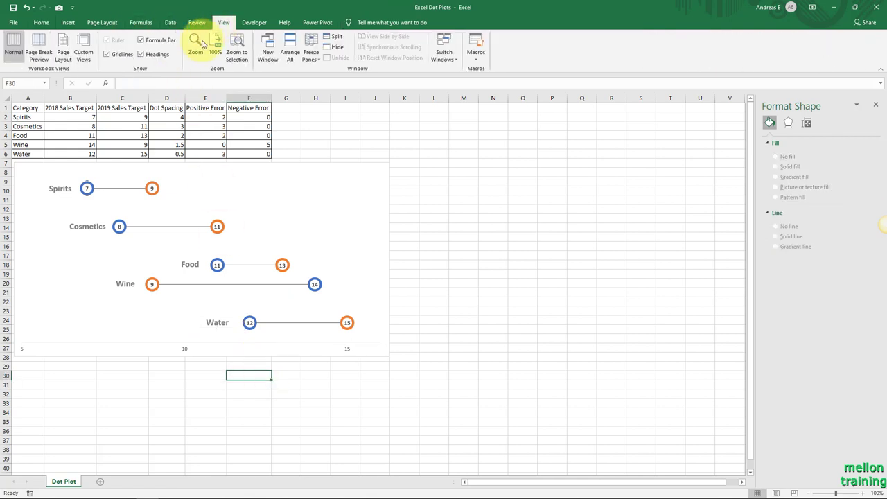
click(109, 56)
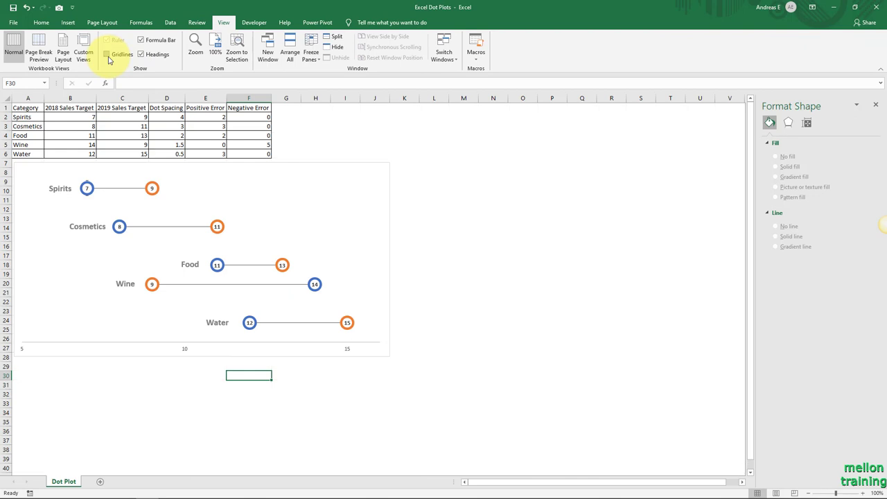
click(340, 162)
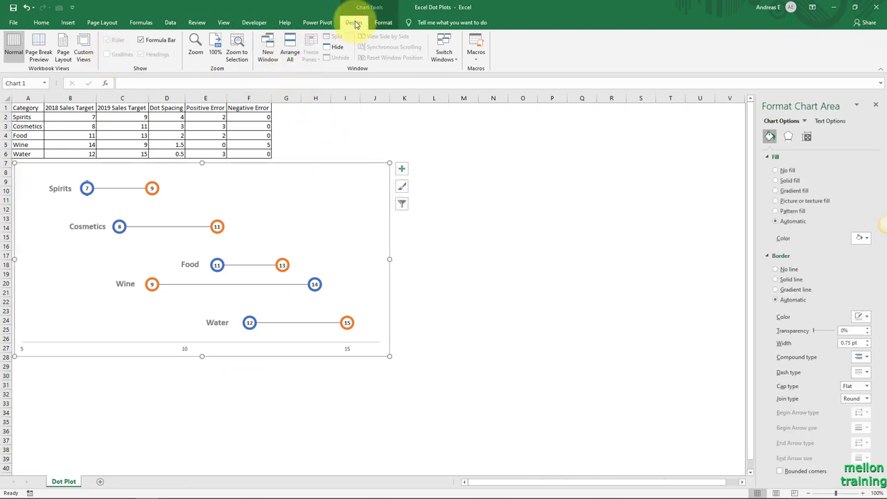
click(353, 22)
click(380, 24)
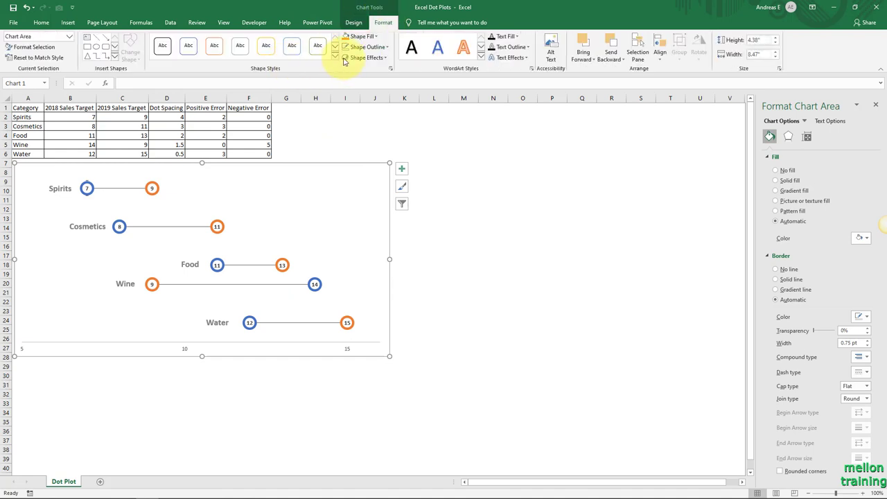
click(380, 48)
click(387, 141)
click(500, 172)
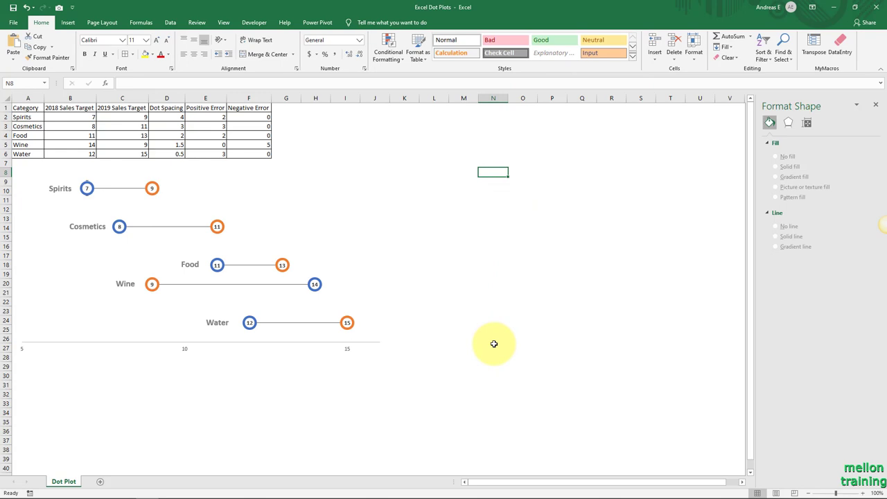
Step: Make the horizontal axis numbers bold, blue and size 11
click(344, 350)
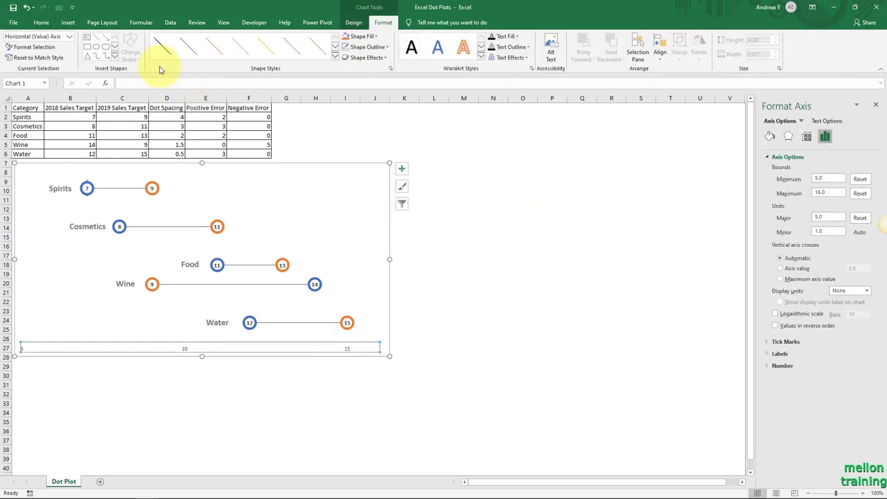
click(41, 22)
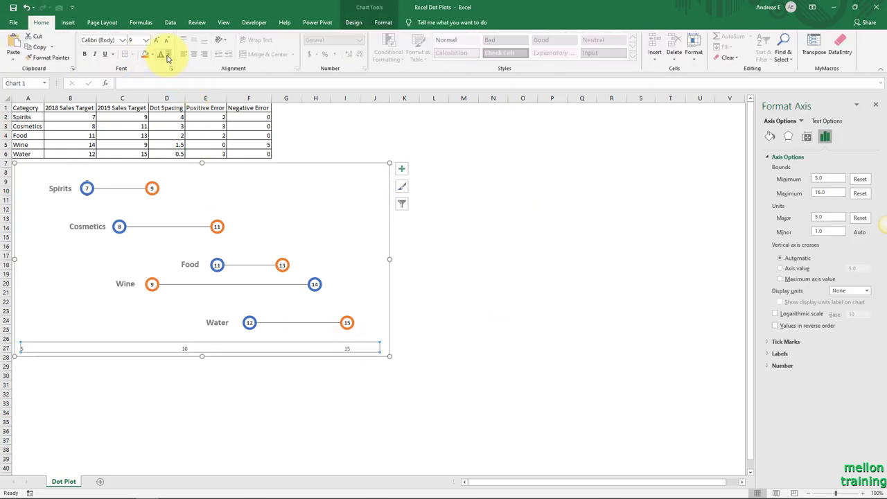
click(168, 55)
click(223, 144)
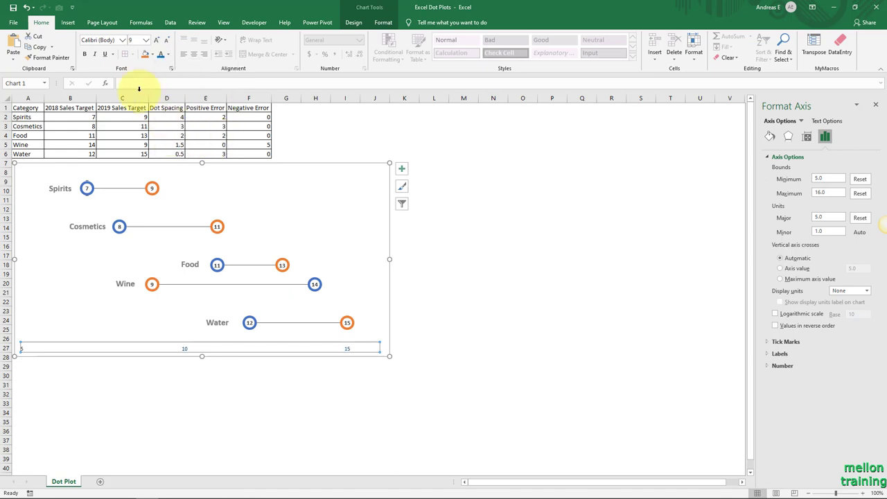
click(157, 40)
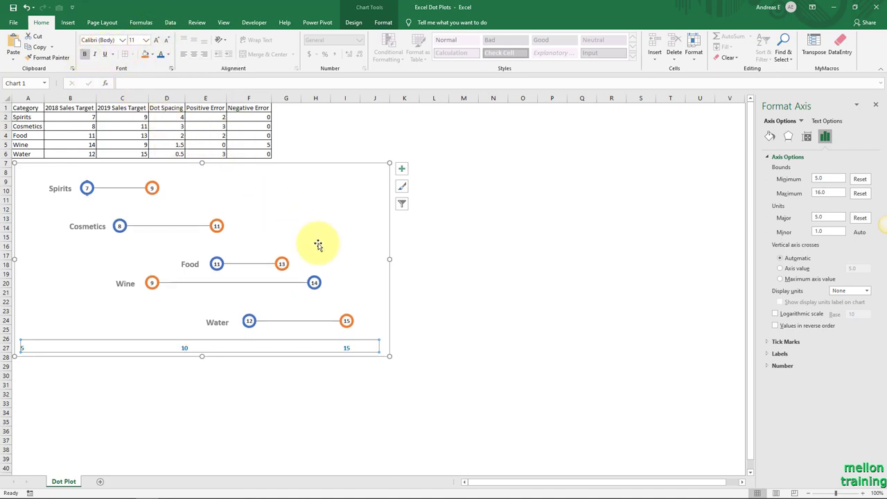
click(508, 263)
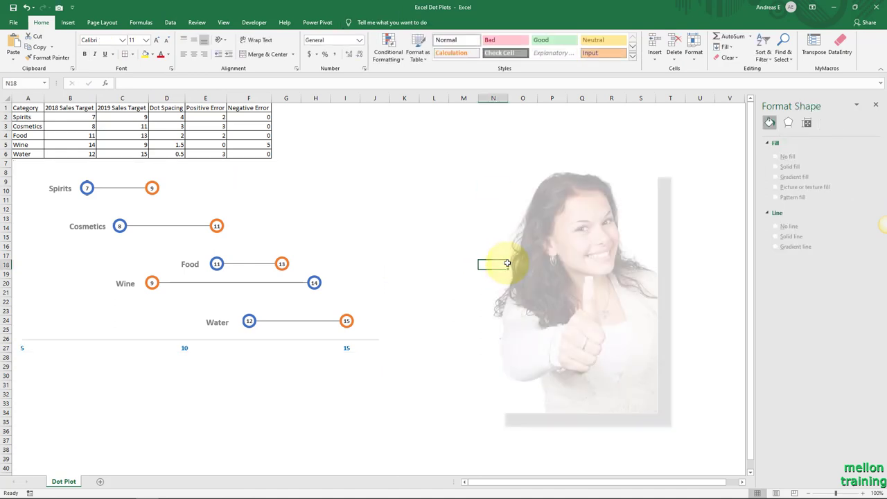